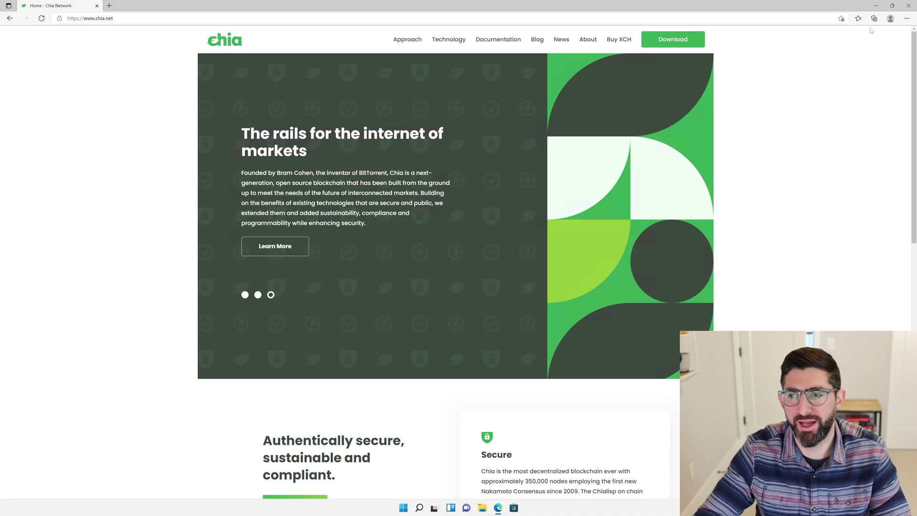
Open the Download page on chia.net, scroll to Latest Beta, and minimize Edge.
left_click(875, 5)
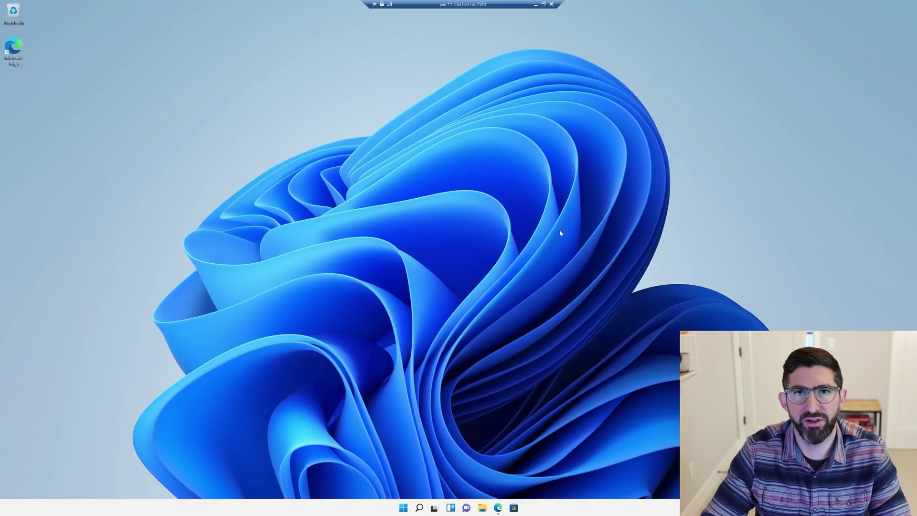
left_click(497, 507)
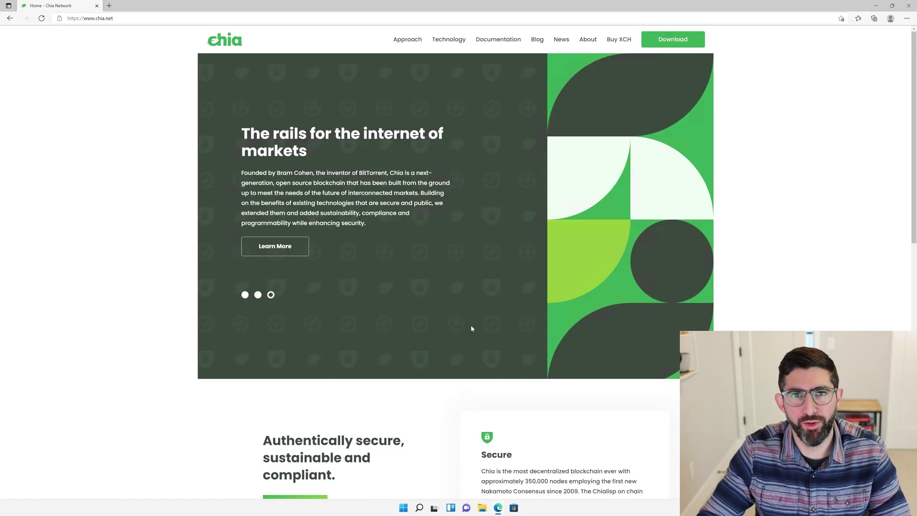
left_click(673, 41)
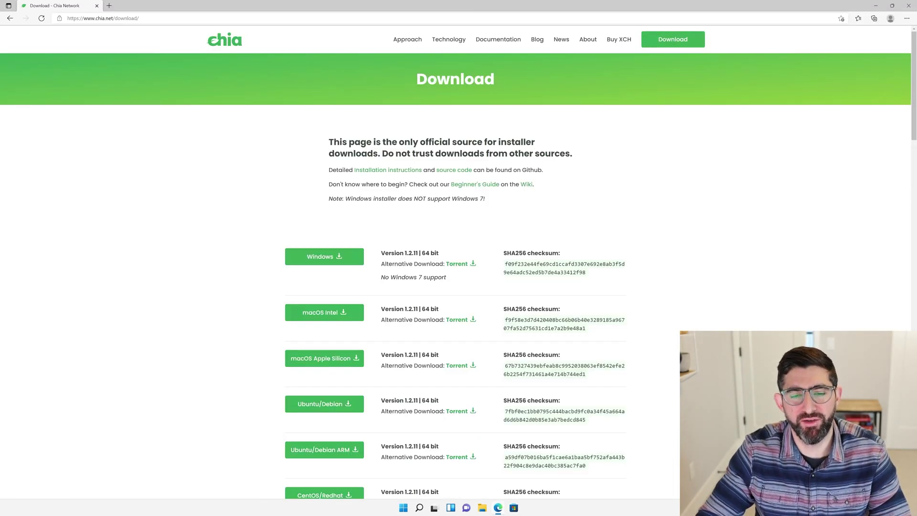
scroll(350, 159, "down", 3)
scroll(351, 159, "up", 2)
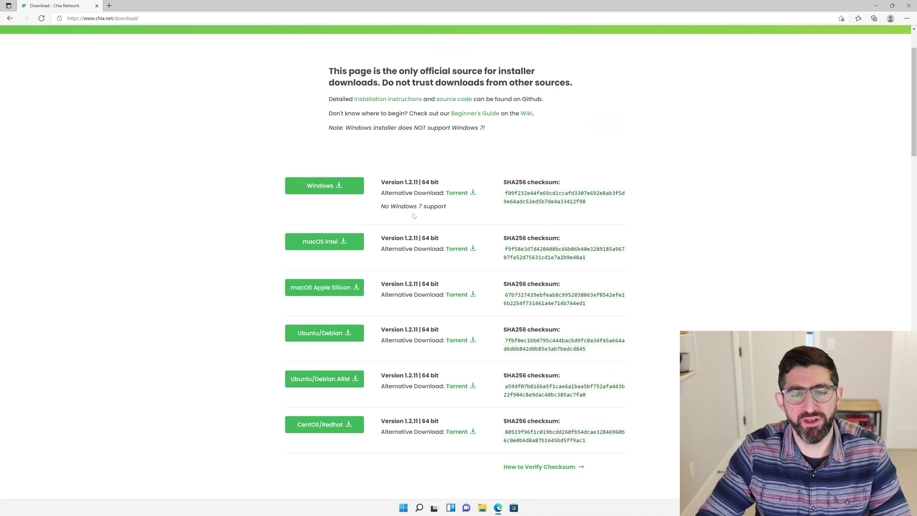
scroll(535, 337, "down", 5)
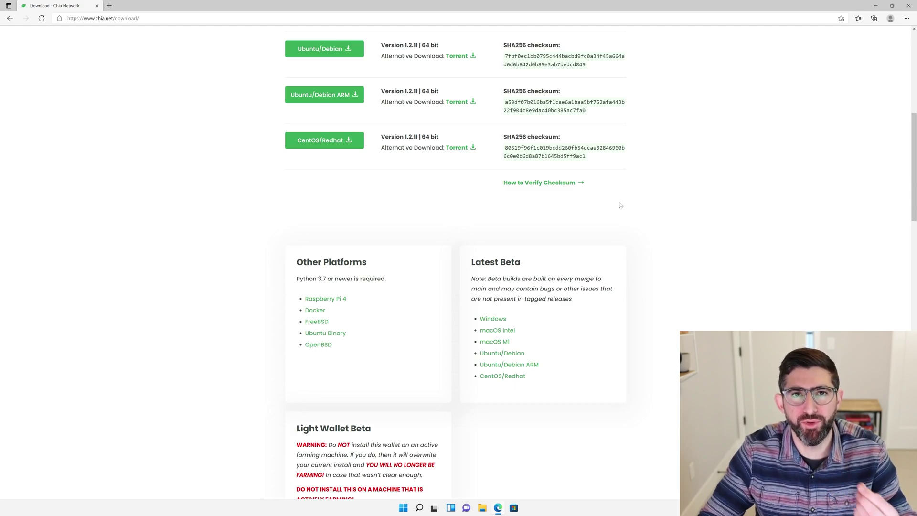
left_click(877, 4)
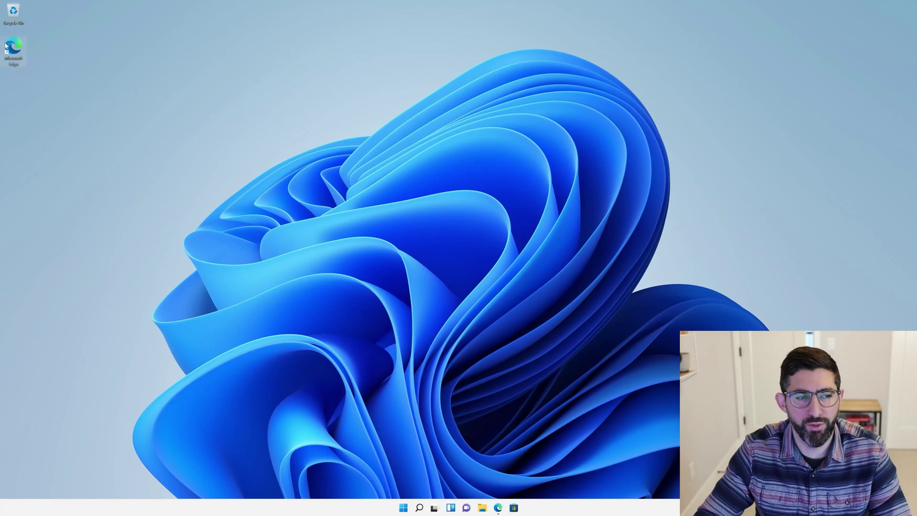
Run the ChiaSetup-latest-beta installer from the Downloads folder in File Explorer.
left_click(481, 509)
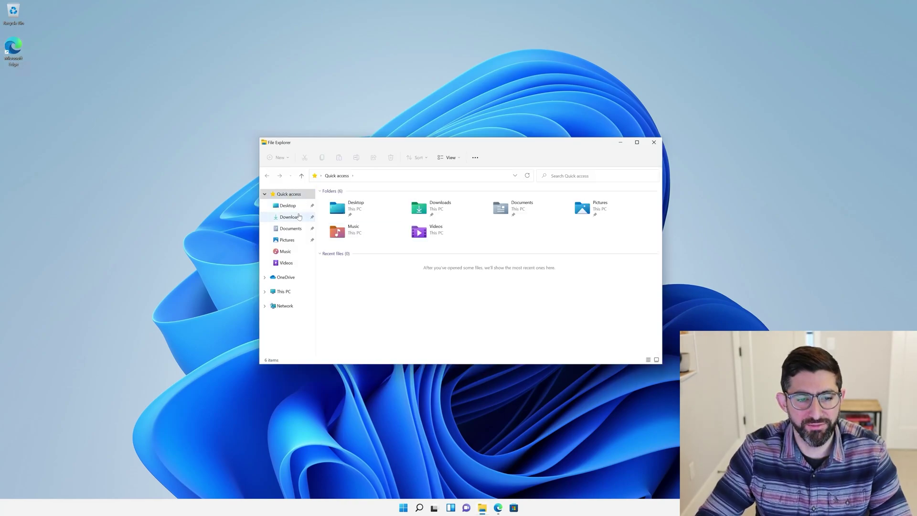
left_click(292, 217)
double_click(365, 213)
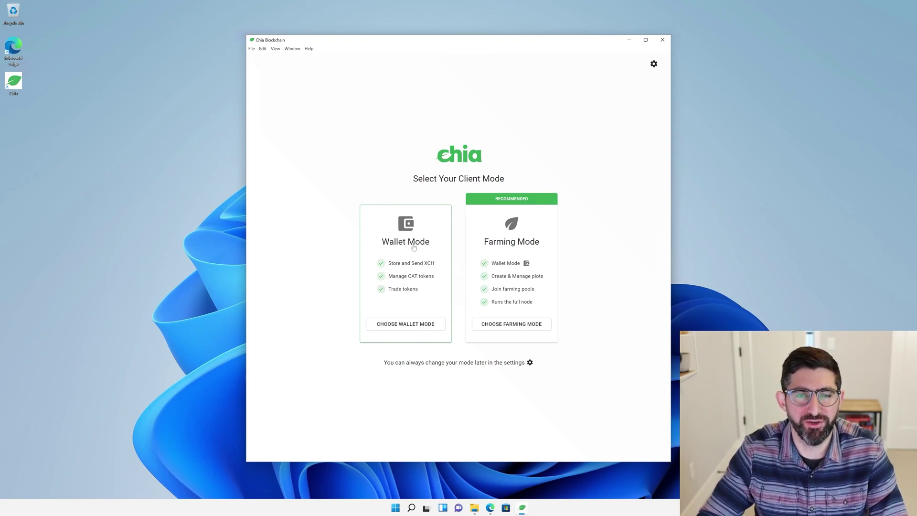
Choose Farming Mode and allow start_full_node and start_farmer through the Windows firewall.
left_click(520, 326)
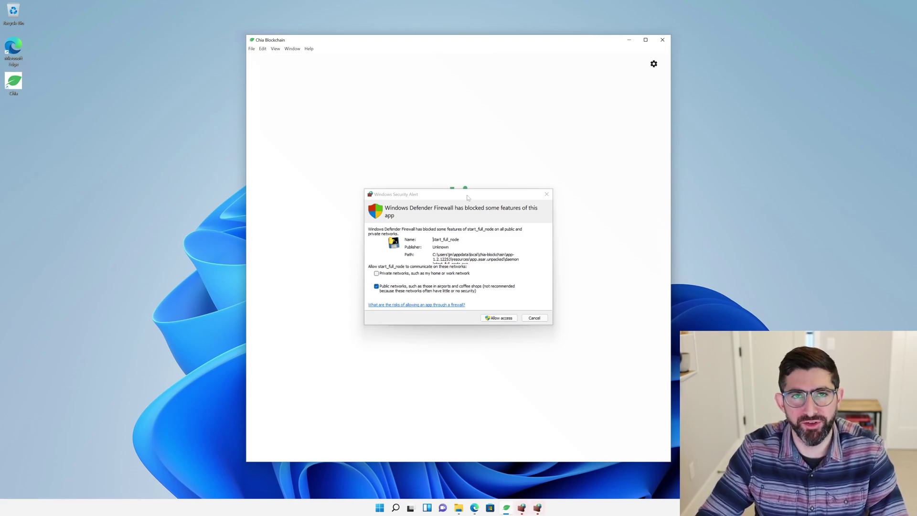
left_click(500, 318)
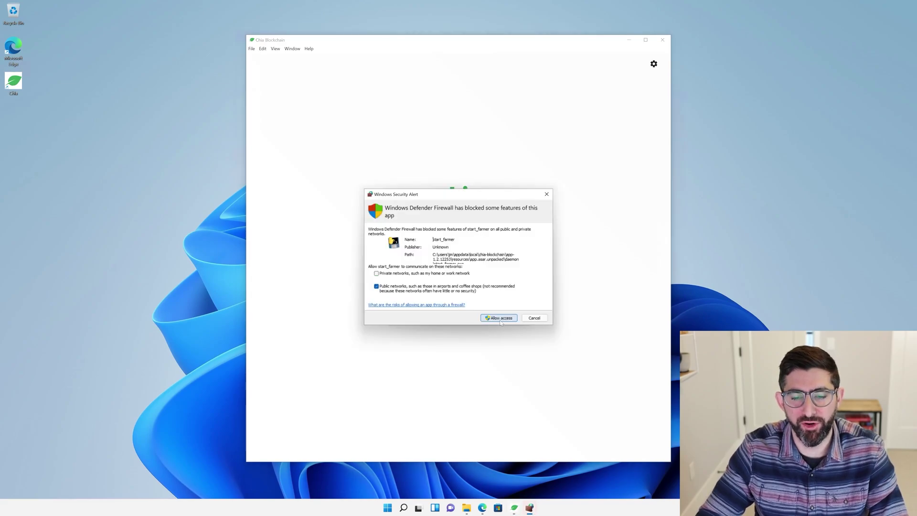
left_click(499, 318)
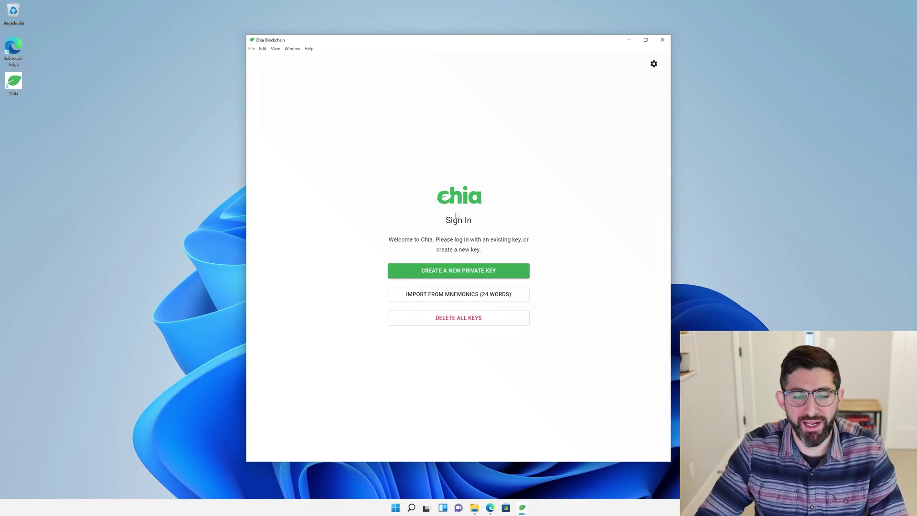
Look at Import from Mnemonics, then go back and create a new private key instead.
left_click(478, 299)
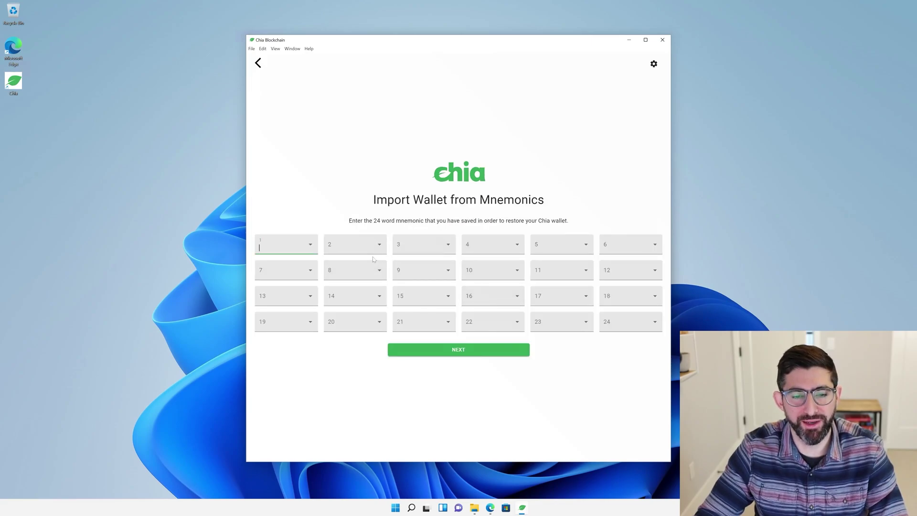
left_click(259, 64)
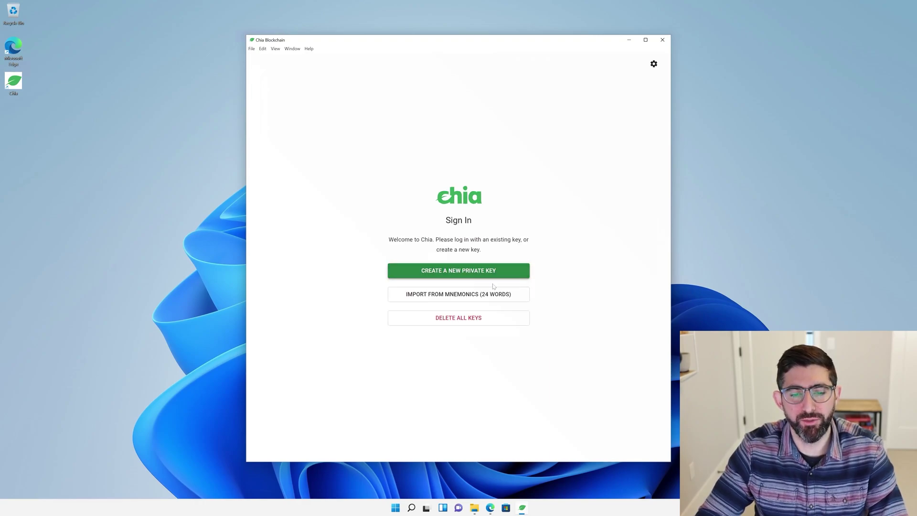
left_click(477, 270)
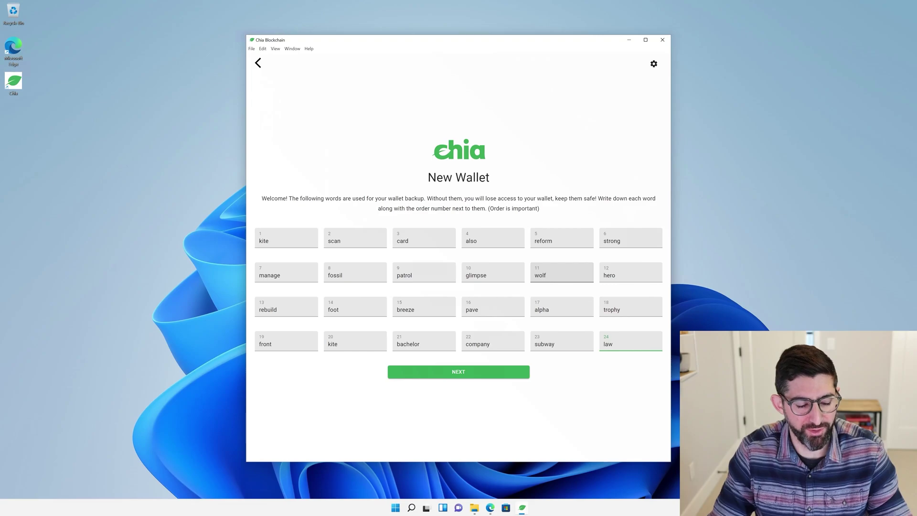
Snip the 24-word mnemonic grid and save the screenshot as a PNG on the Desktop.
key("shift+super+s")
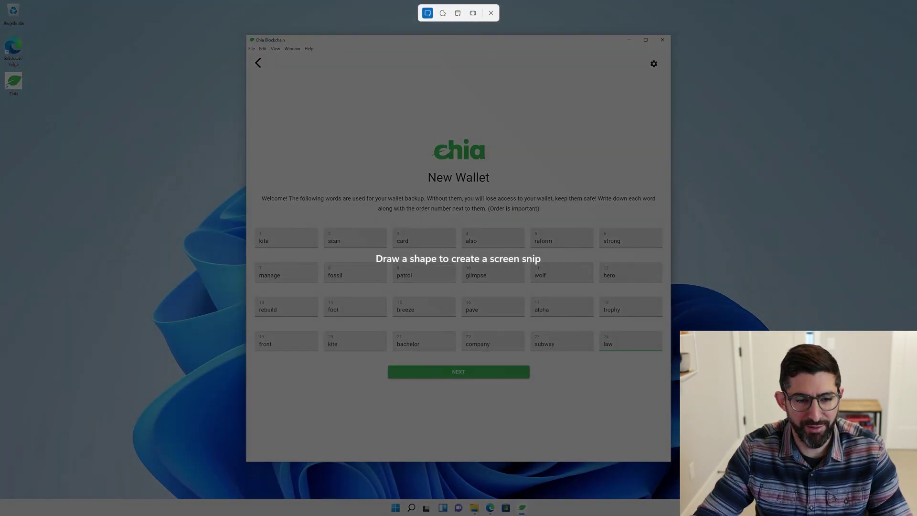
left_click_drag(245, 120, 666, 392)
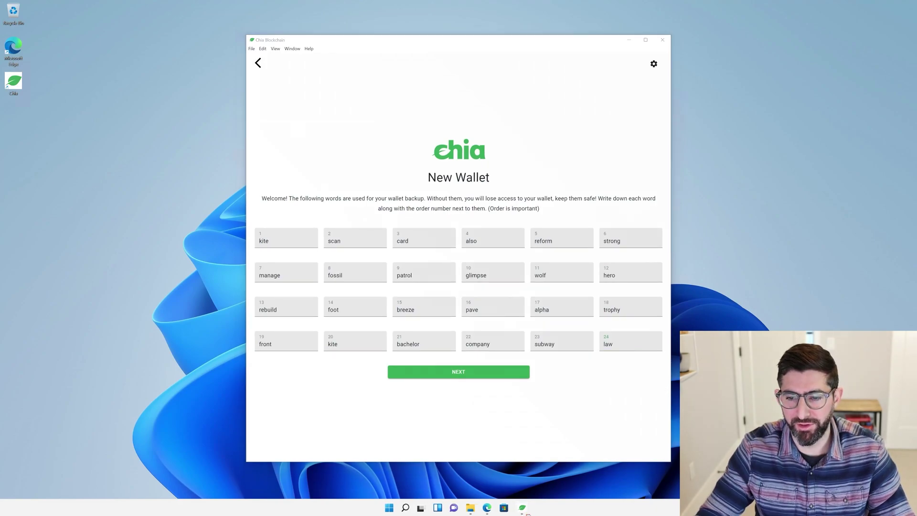
left_click(110, 71)
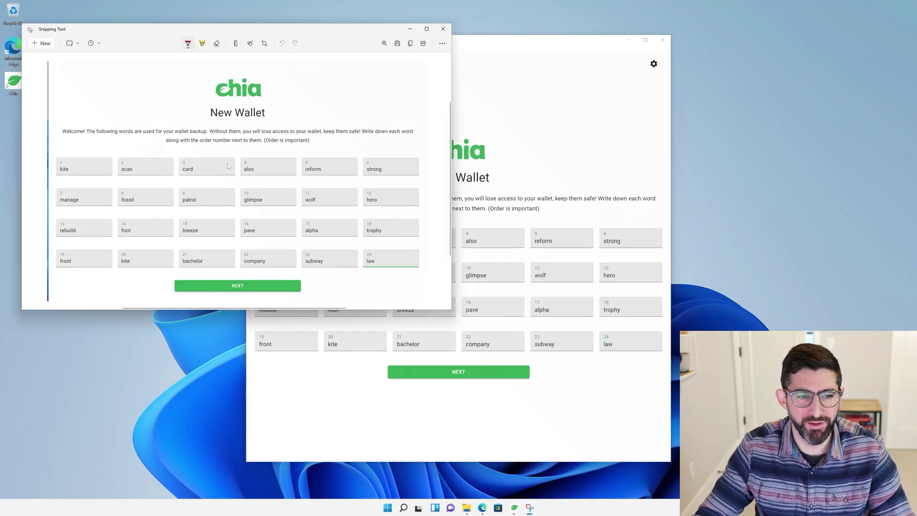
left_click(397, 44)
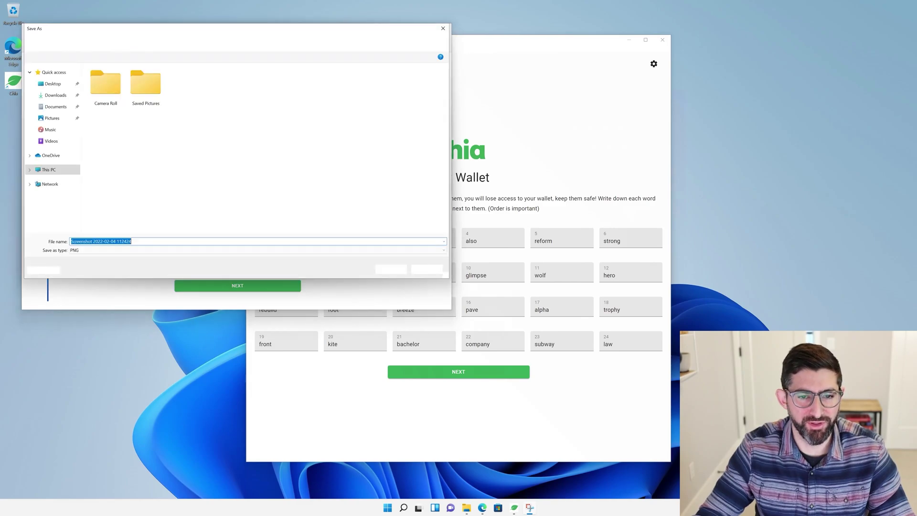
left_click(52, 84)
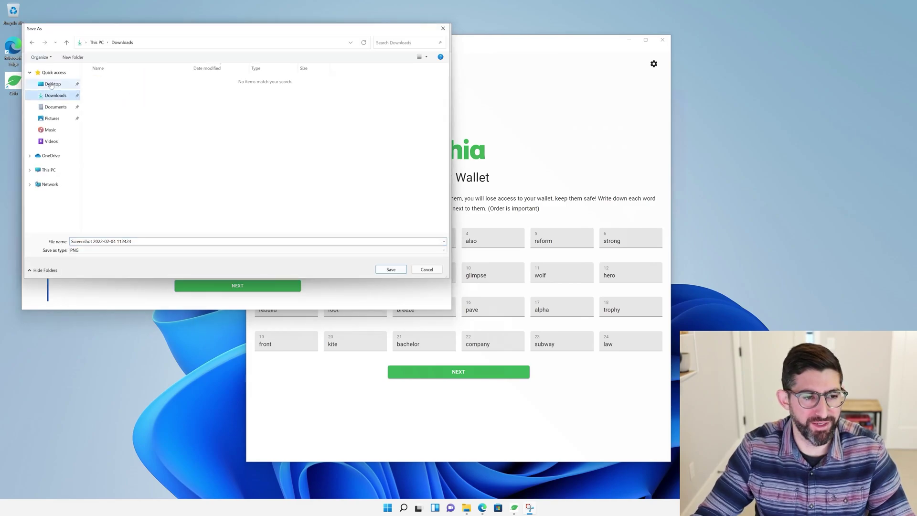
left_click(384, 270)
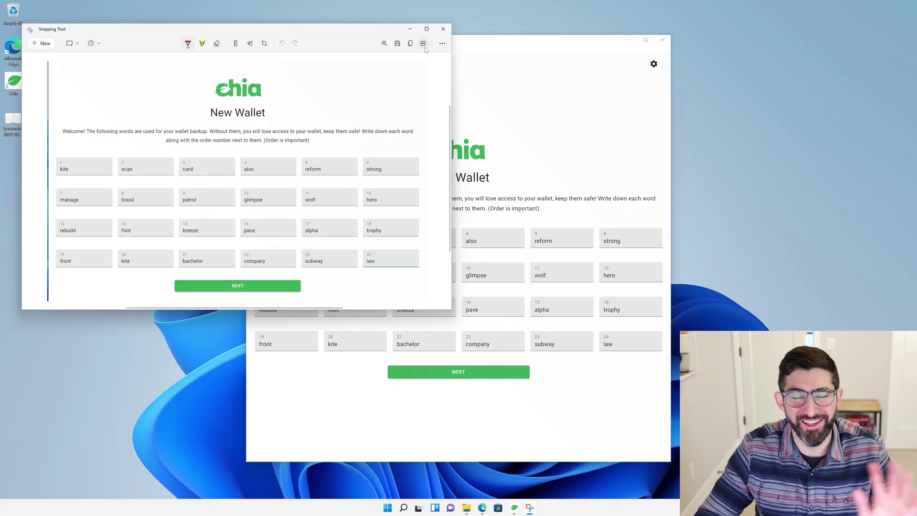
left_click(437, 32)
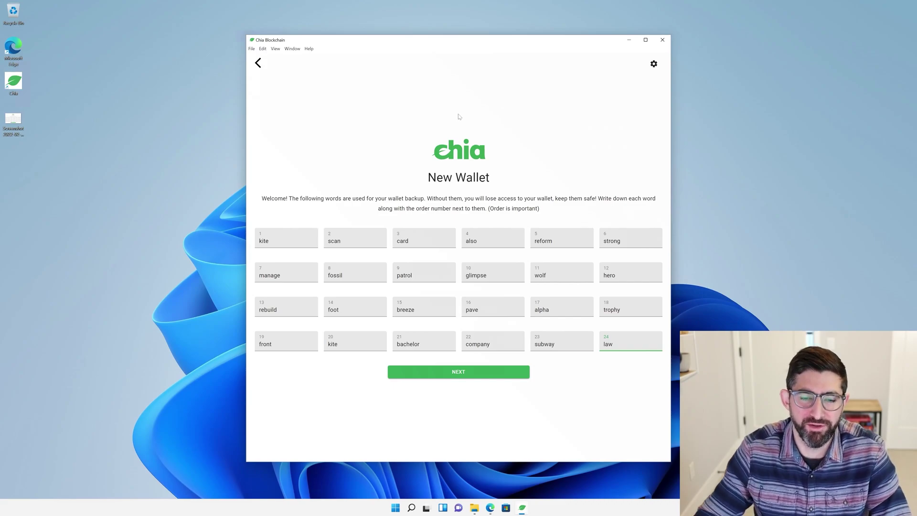
Finish creating the wallet, choose the Dark theme in Settings, and widen the Chia window.
left_click(463, 376)
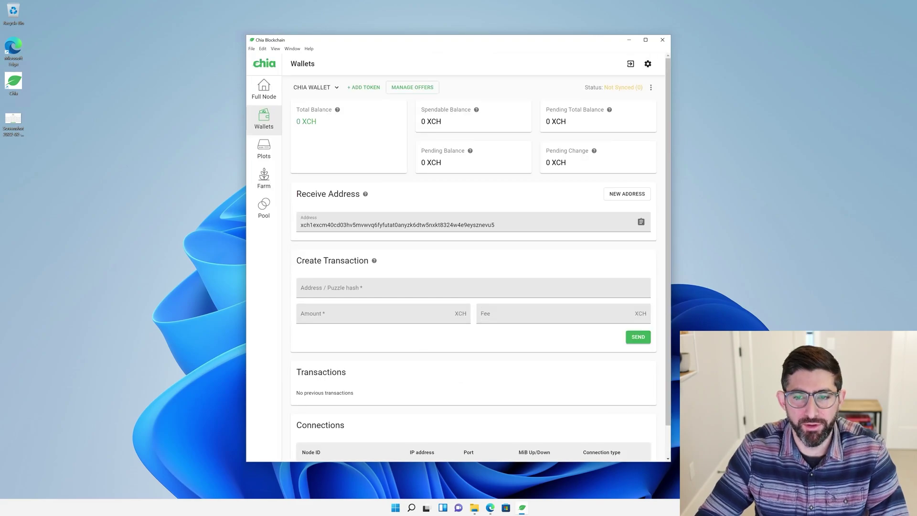
left_click(648, 65)
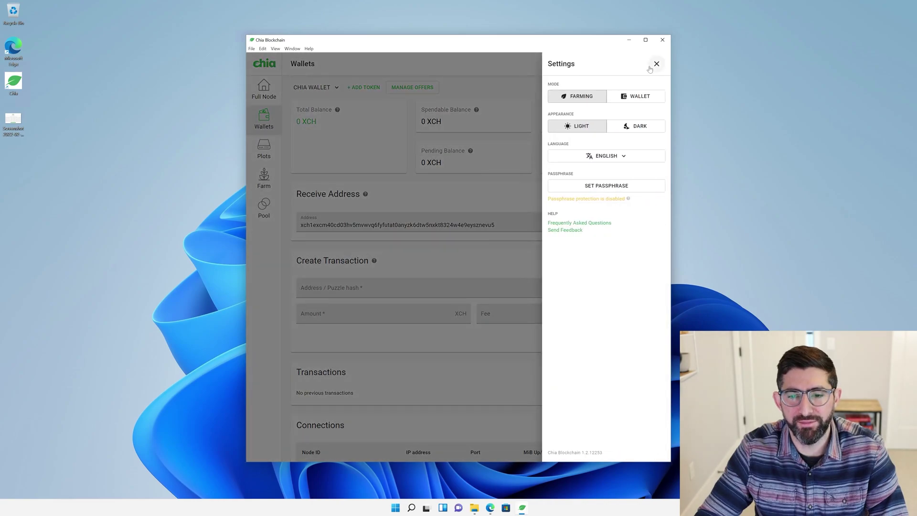
left_click(628, 126)
left_click(657, 65)
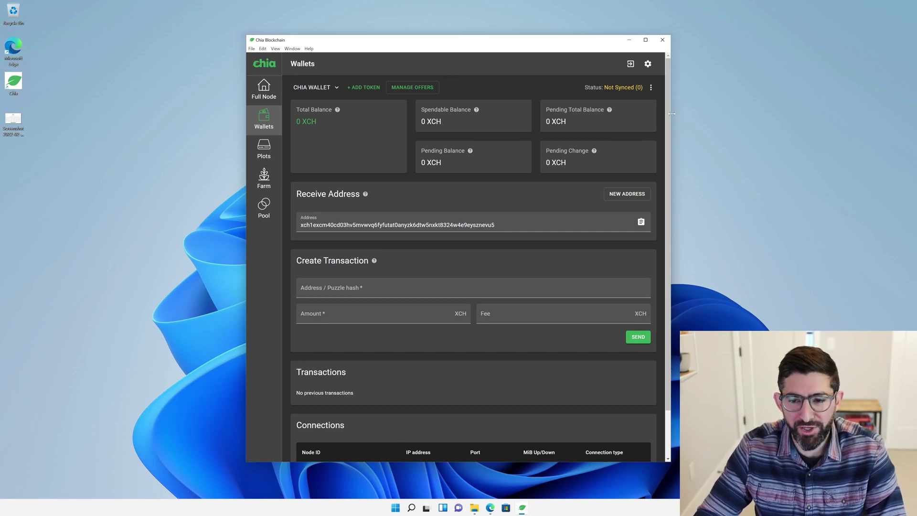
left_click_drag(671, 113, 707, 102)
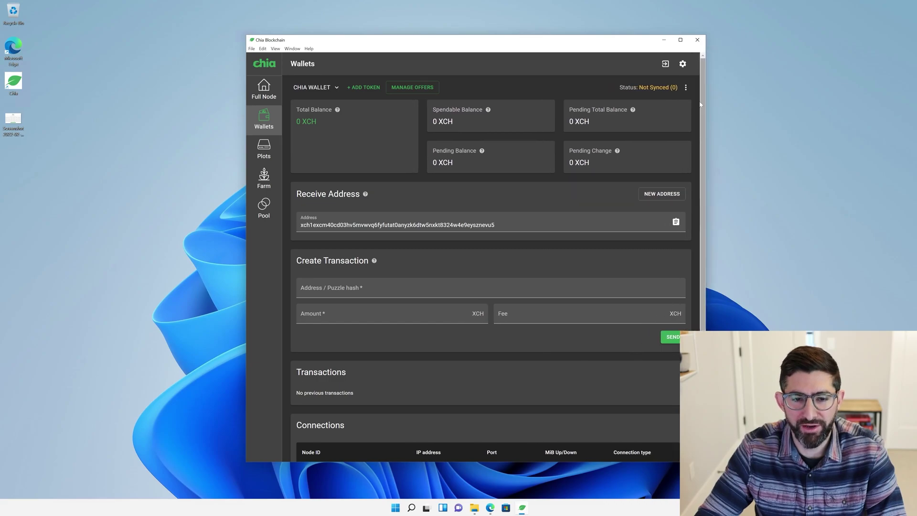
left_click(261, 93)
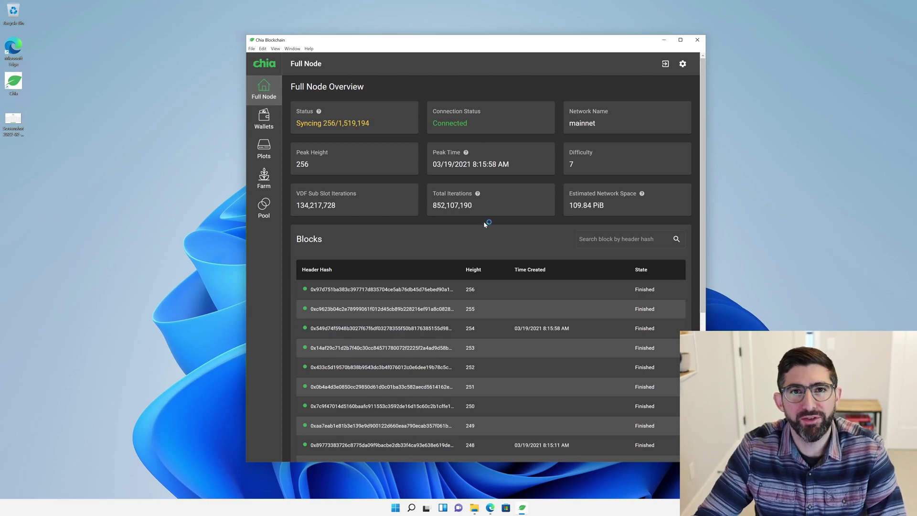
scroll(483, 222, "down", 5)
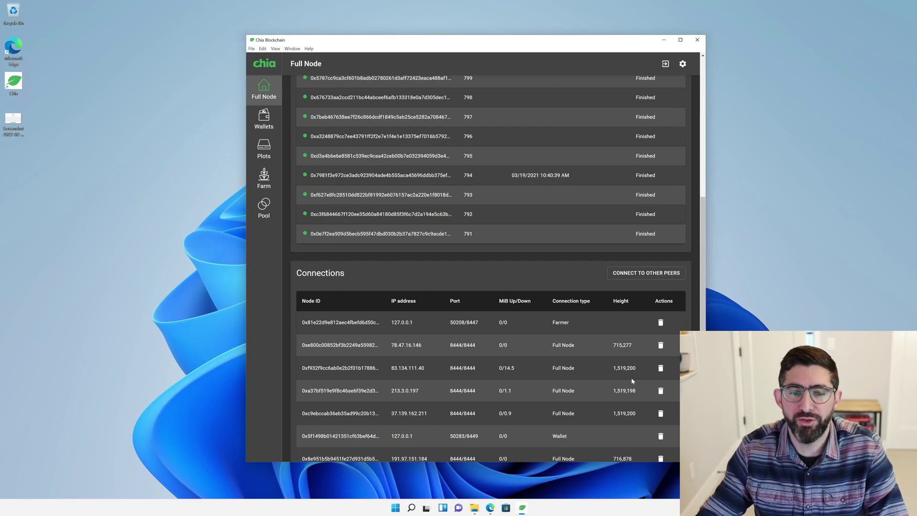
scroll(512, 295, "up", 5)
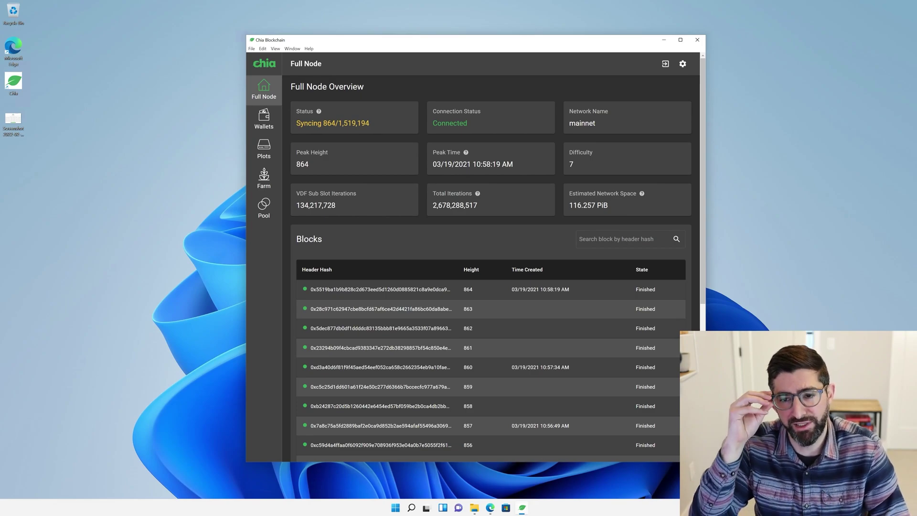
left_click(263, 118)
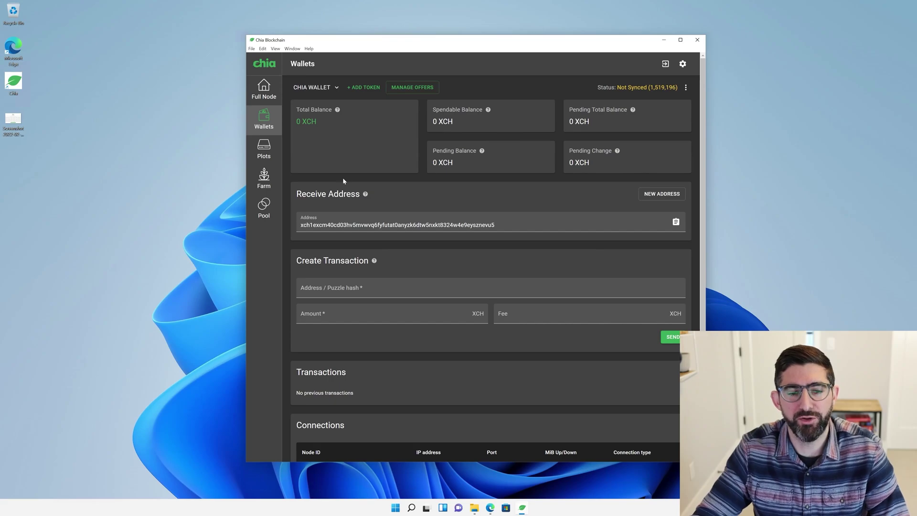
Search 'chia faucet' in a new Edge tab and open faucet.chia.net.
left_click(493, 509)
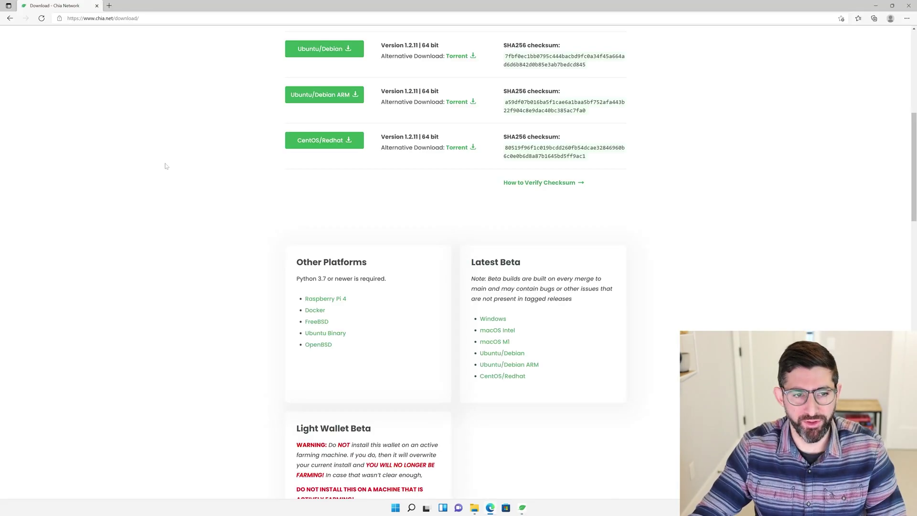
left_click(109, 6)
type("chia faucet")
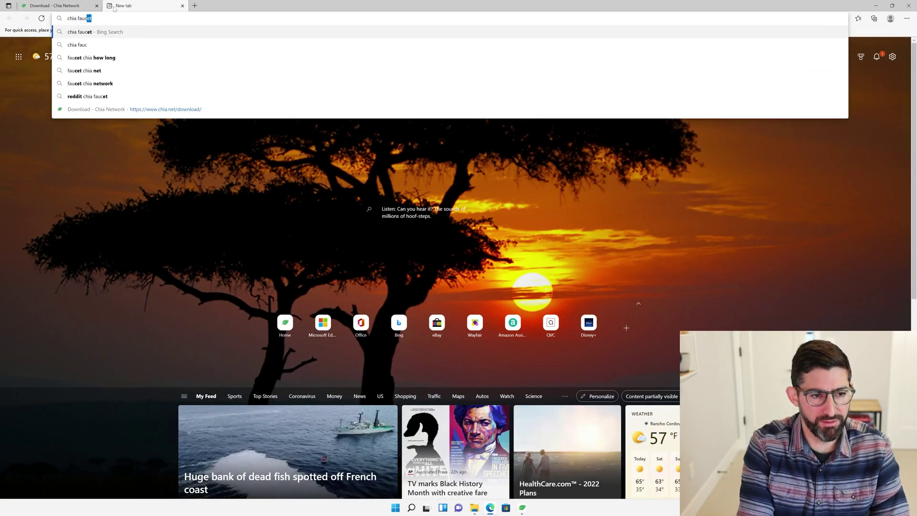
key("Return")
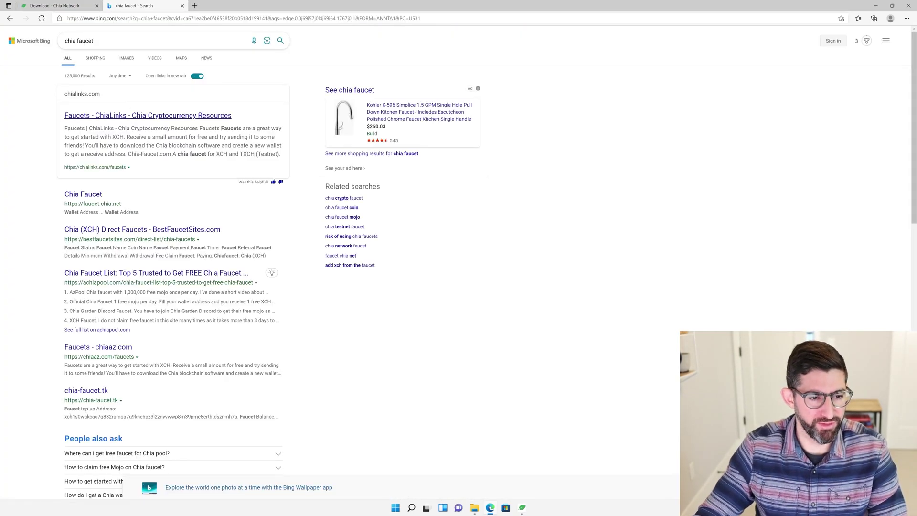
left_click(91, 194)
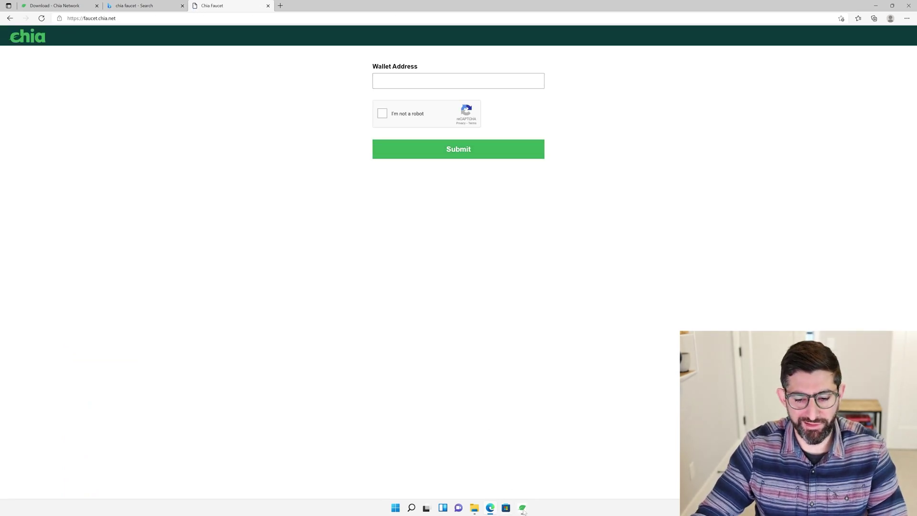
Copy the wallet's receive address from Chia and select the faucet's Wallet Address field.
left_click(523, 509)
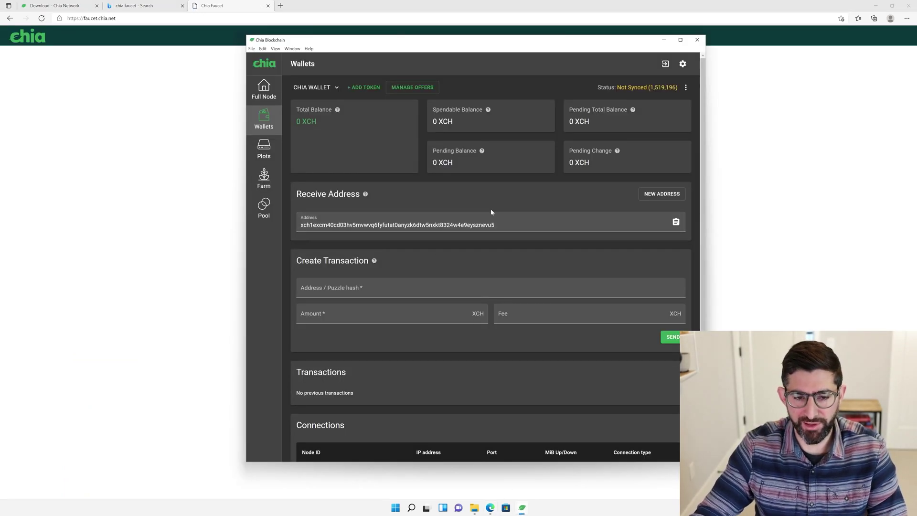
left_click(675, 222)
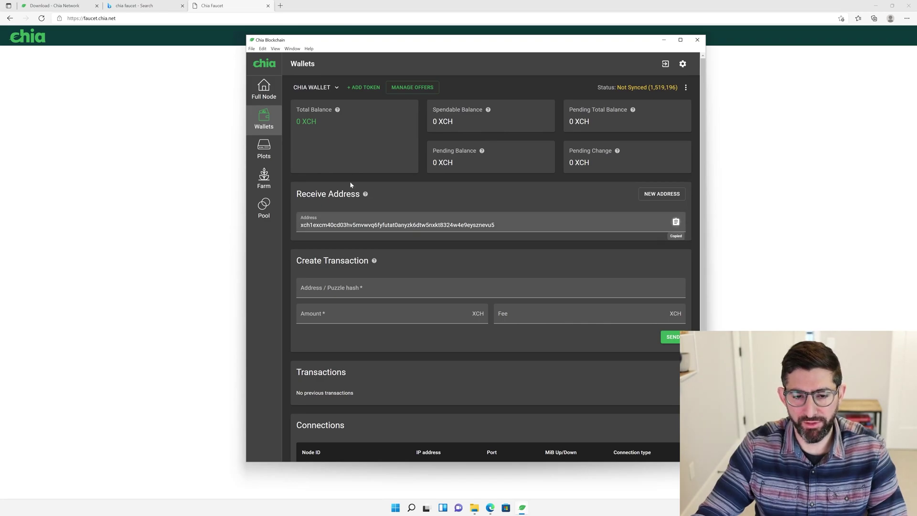
left_click(182, 177)
Paste the receive address, pass the traffic-light captcha, and submit the faucet request.
key("ctrl+v")
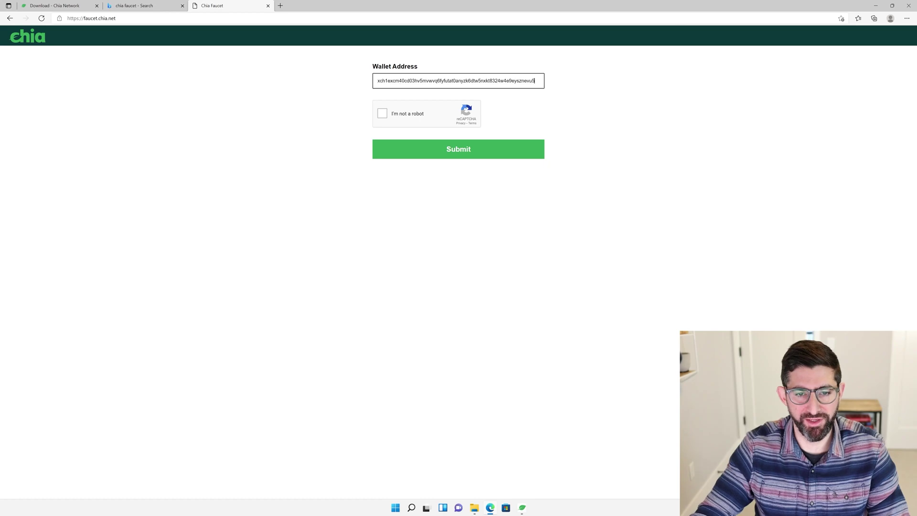
left_click(383, 114)
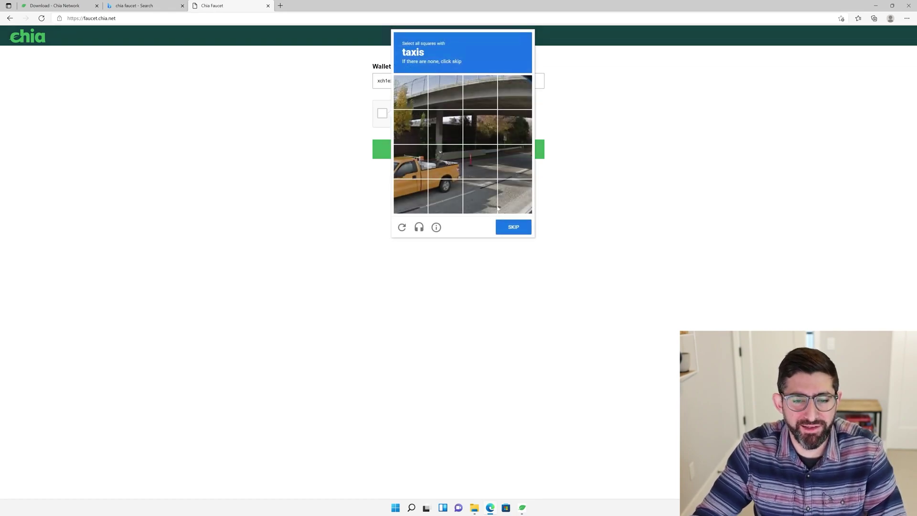
left_click(518, 231)
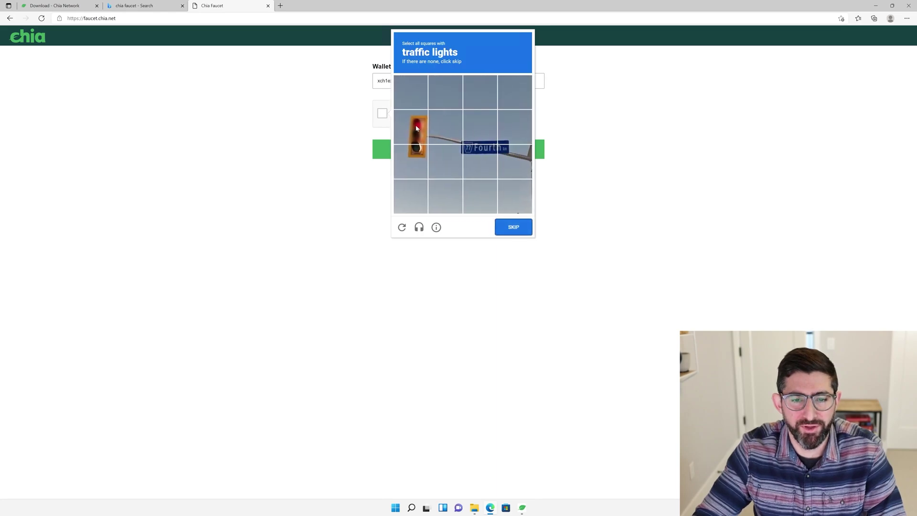
left_click(414, 122)
left_click(420, 159)
left_click(512, 225)
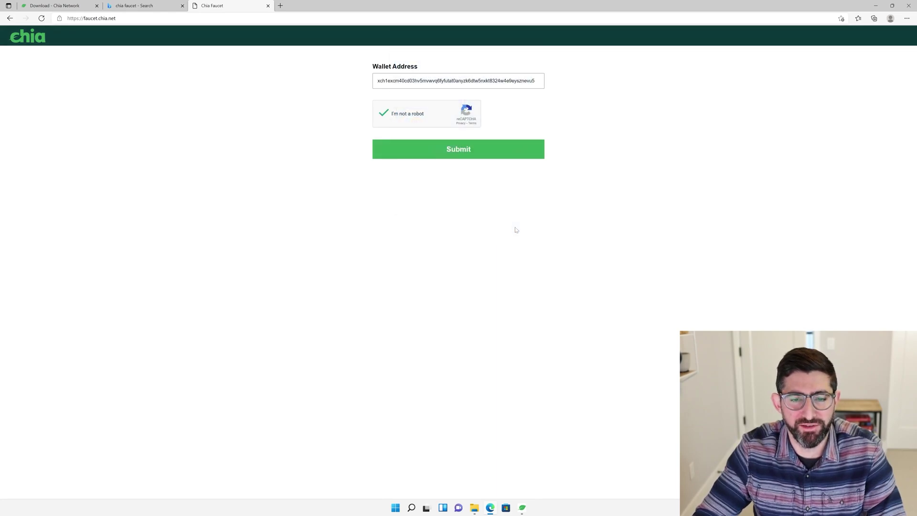
left_click(466, 153)
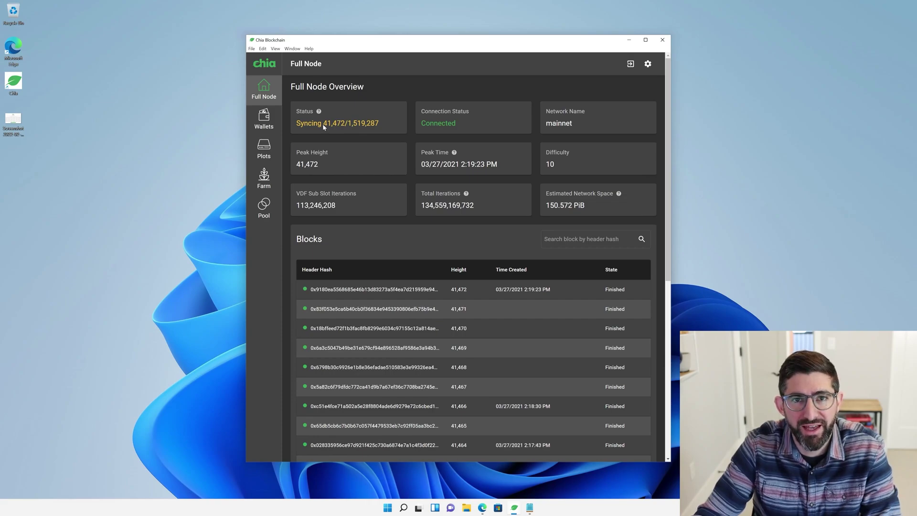
Open the Wallets page and check the 0.0000000001 XCH balance received from the faucet.
left_click(261, 128)
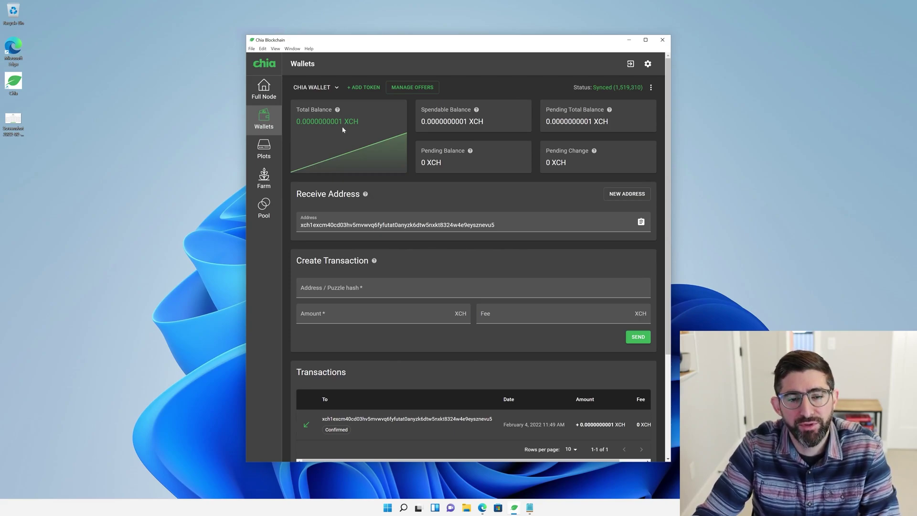
left_click_drag(338, 121, 342, 121)
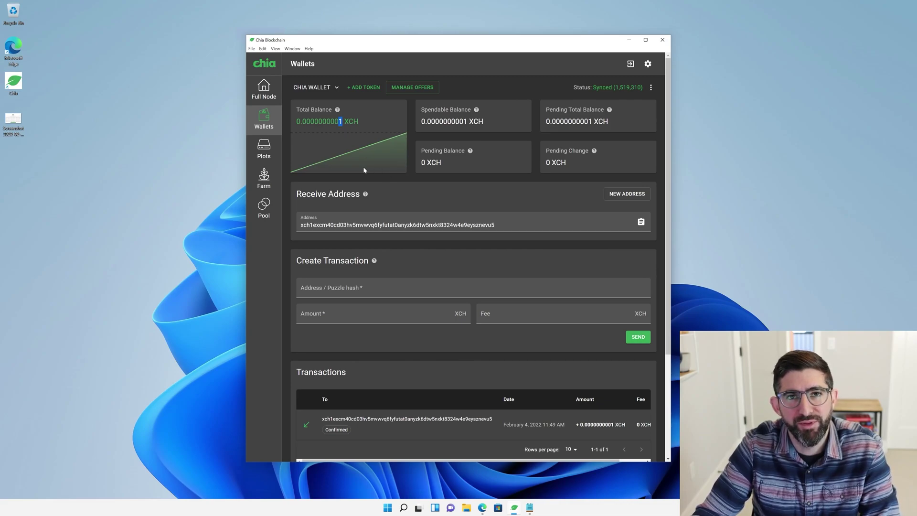
left_click(266, 242)
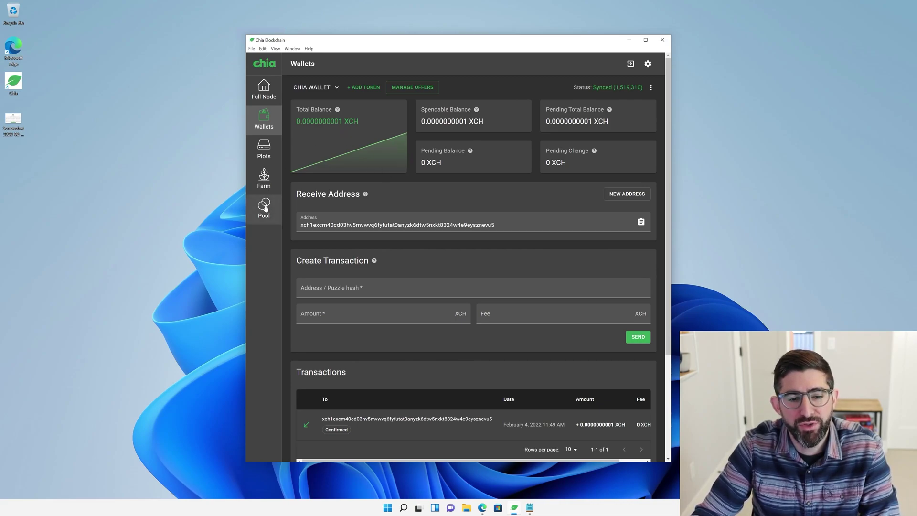
From the Pool page, create a self-pooling plot NFT with a 0 fee.
left_click(266, 213)
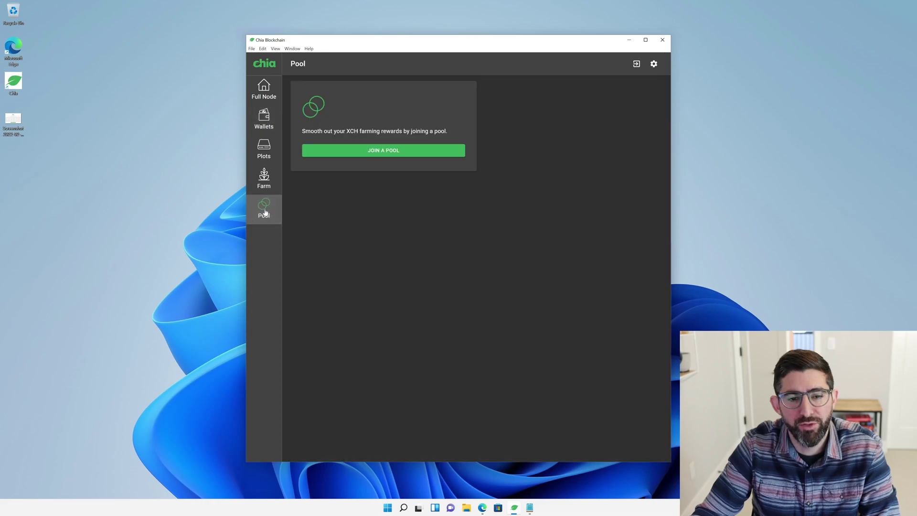
left_click(393, 151)
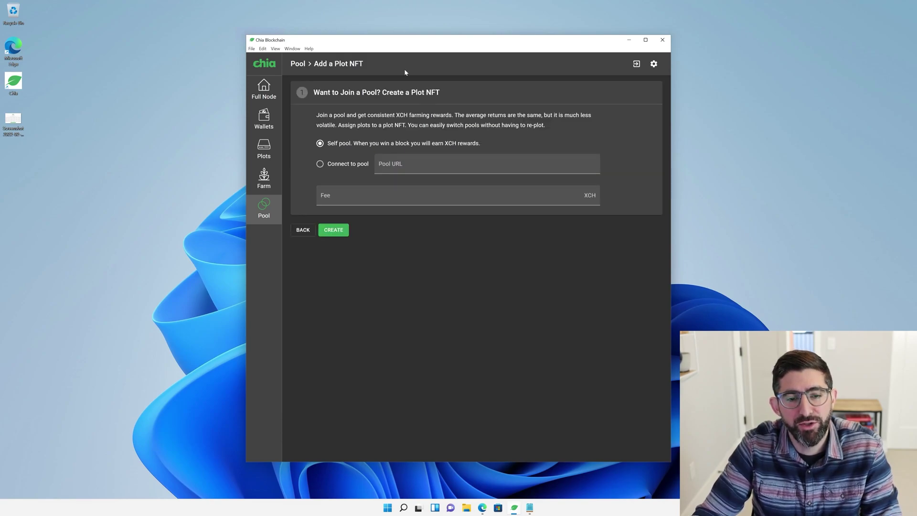
left_click(346, 166)
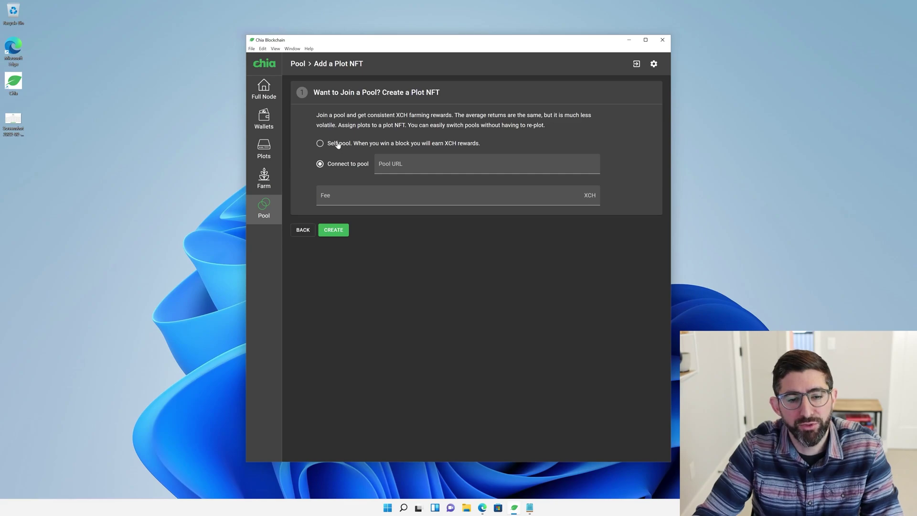
left_click(339, 144)
left_click(363, 197)
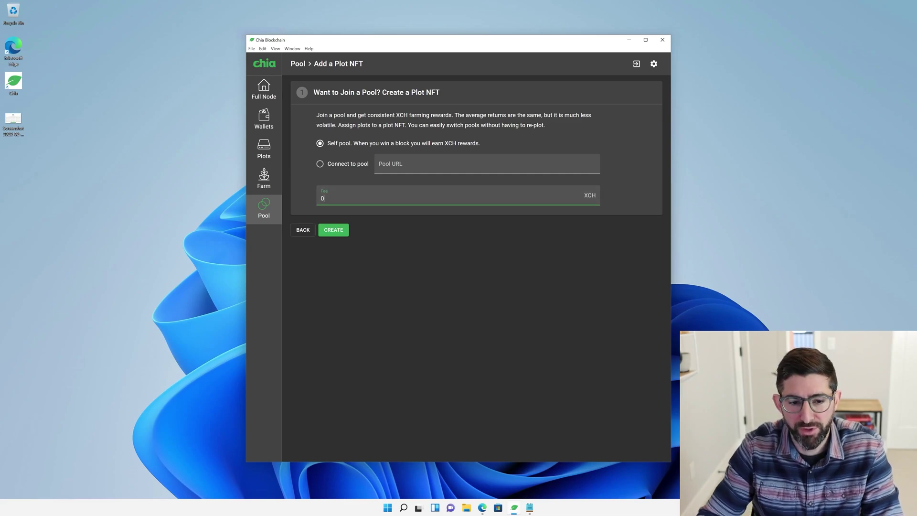
left_click(333, 230)
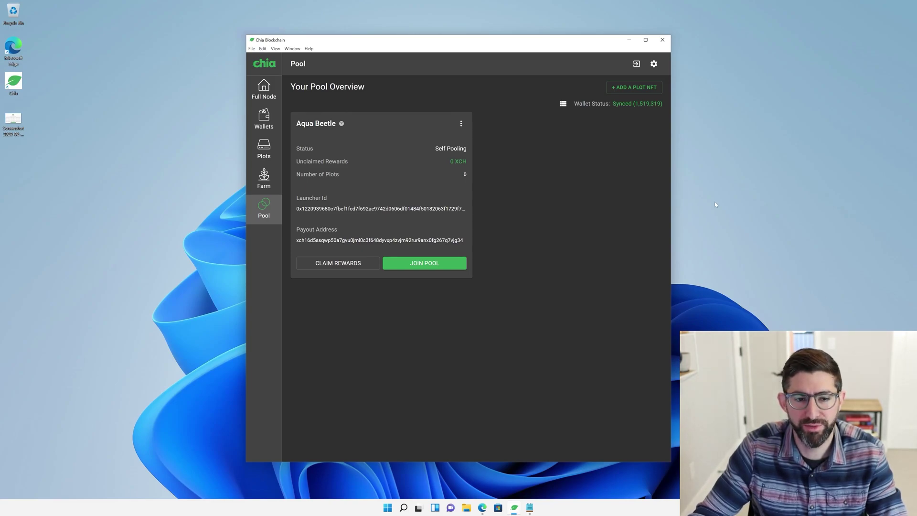
Review the Aqua Beetle plot NFT's launcher ID and payout address, then bring up the Chia Pool Directory in Edge.
triple_click(300, 125)
left_click_drag(336, 123, 297, 123)
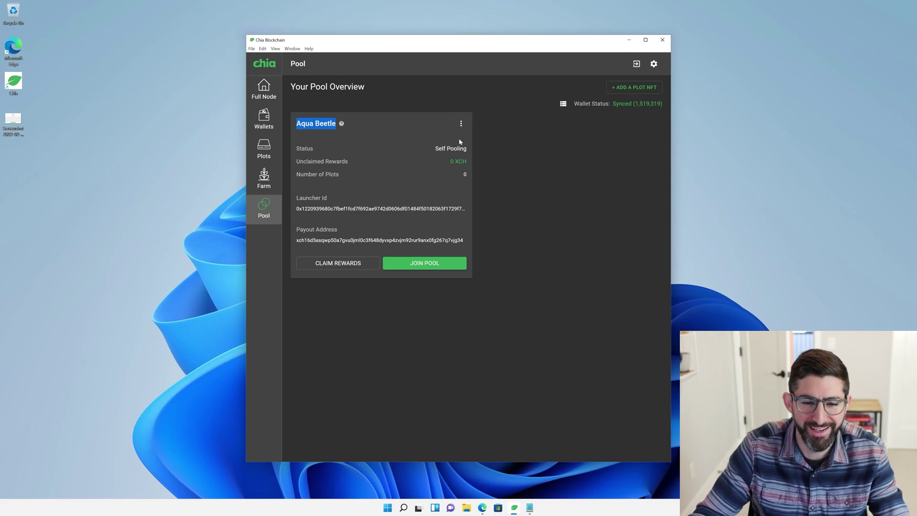
mouse_move(363, 240)
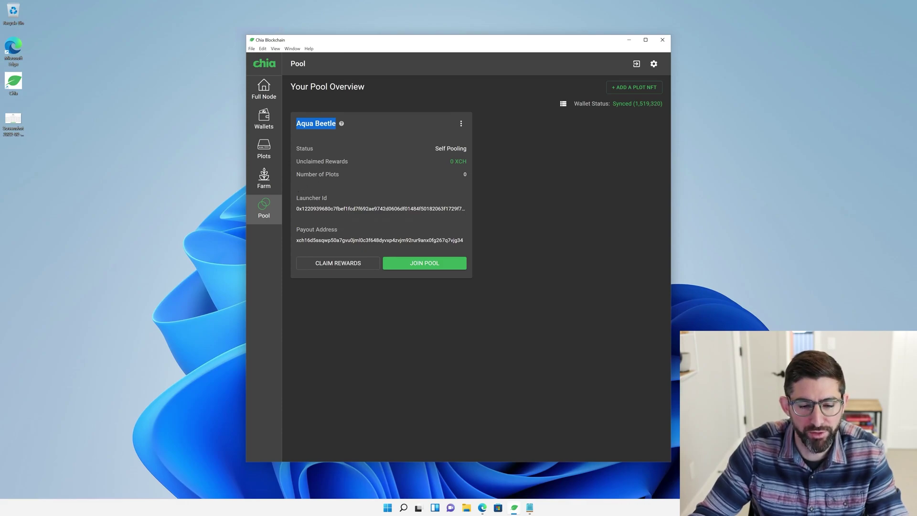
mouse_move(300, 208)
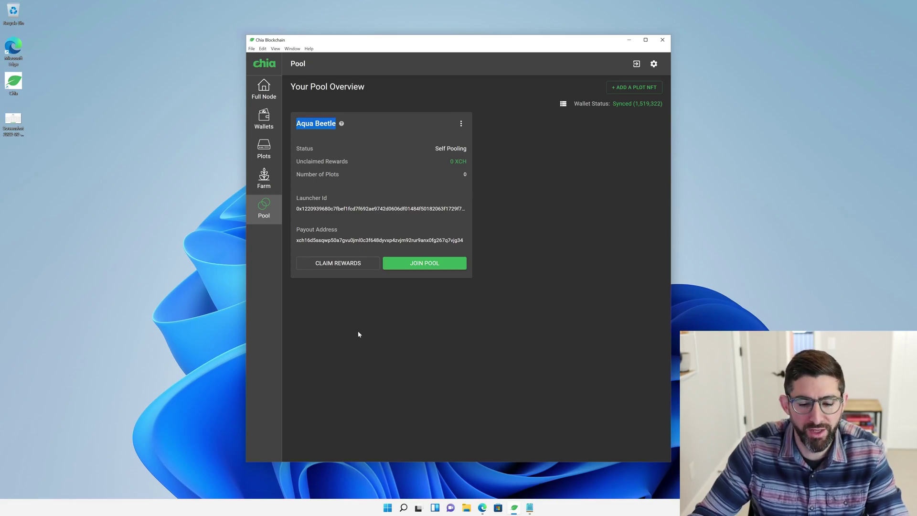
left_click(483, 508)
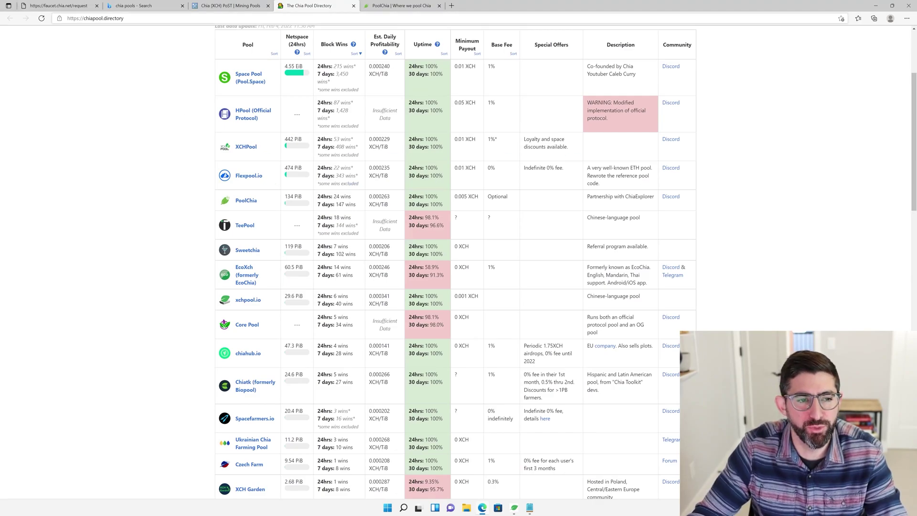
Compare the MiningPoolStats list with the Chia Pool Directory, then minimize Edge back to the Pool Overview.
left_click(231, 6)
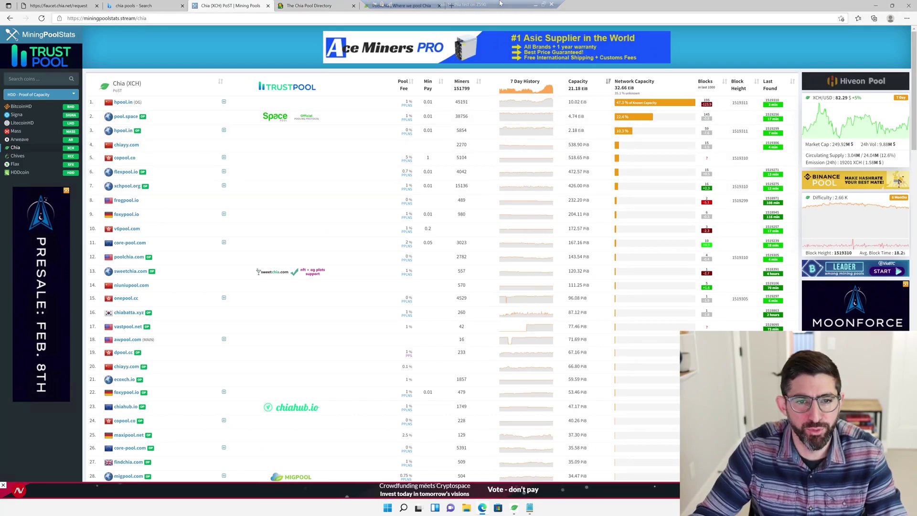
left_click(309, 6)
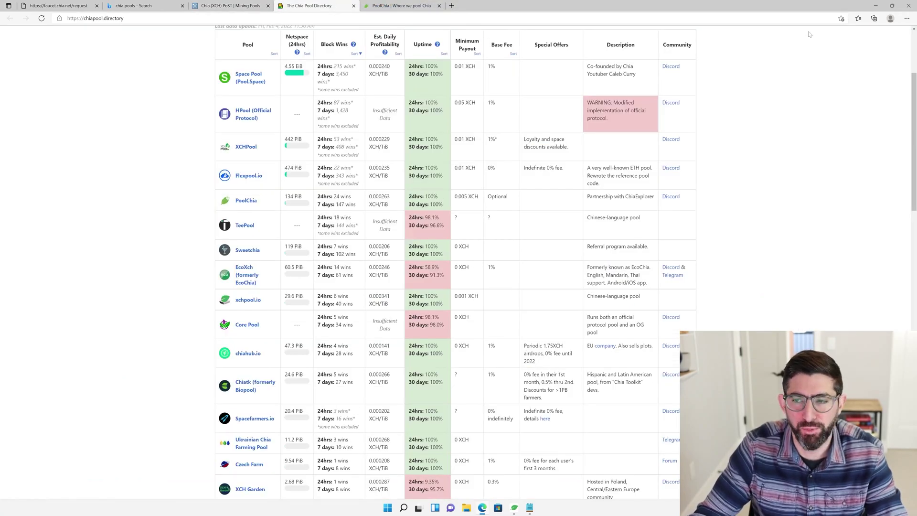
left_click(875, 6)
left_click(502, 154)
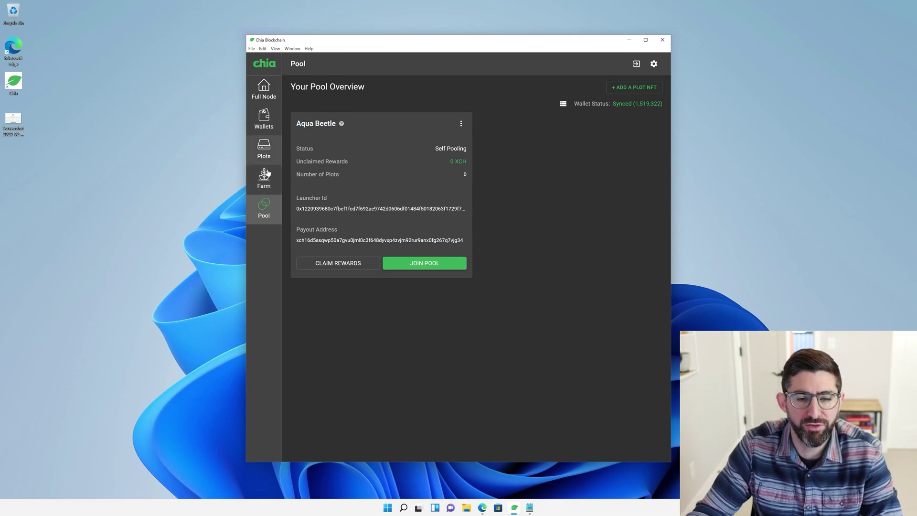
Look over the Plots and Farm pages, then begin adding a new plot.
left_click(264, 156)
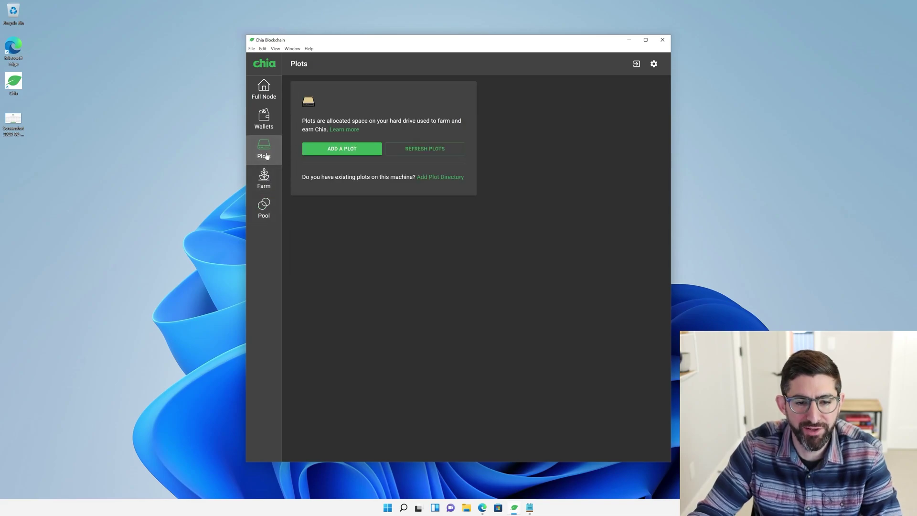
left_click(265, 182)
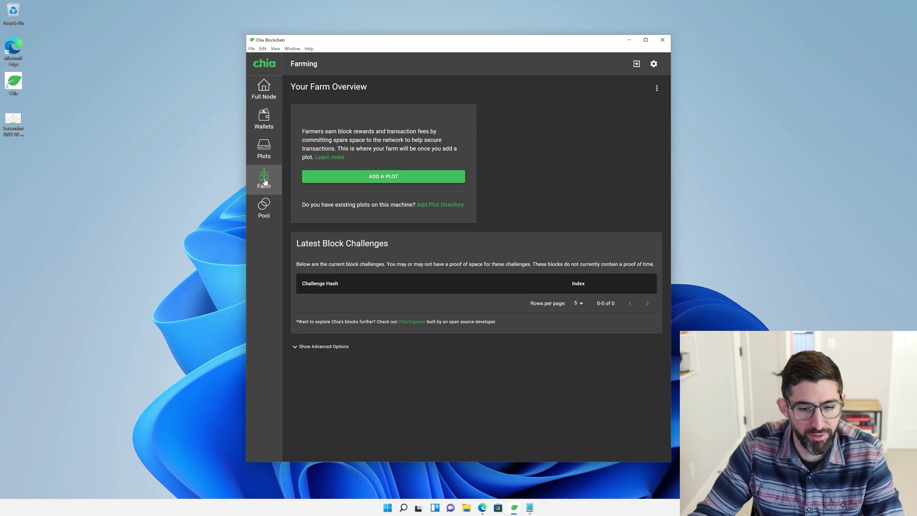
left_click(264, 150)
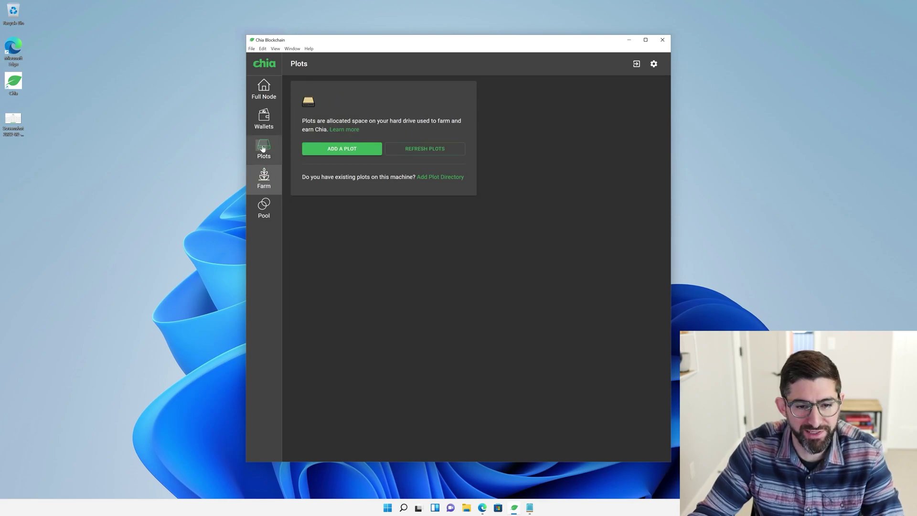
left_click(351, 153)
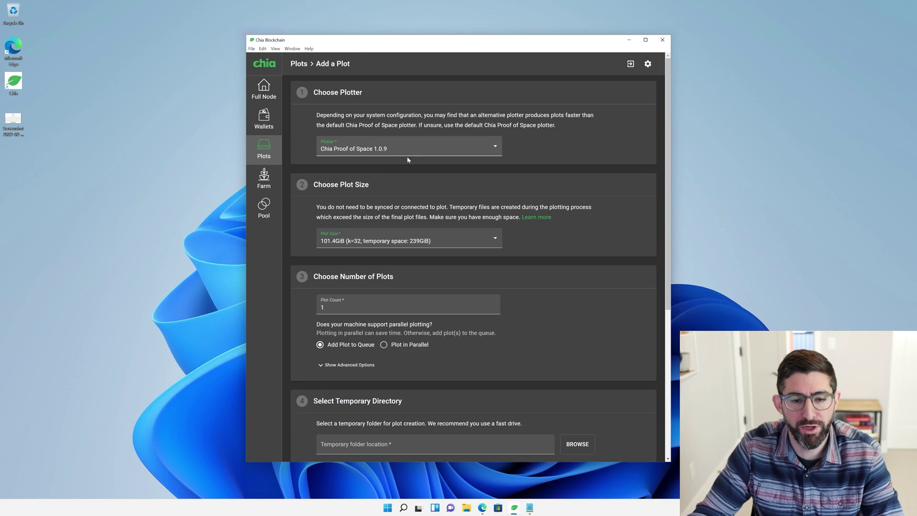
Choose madMAx Plotter 1.1.6-2092041 as the plotter, keeping plot size k=32.
left_click(491, 148)
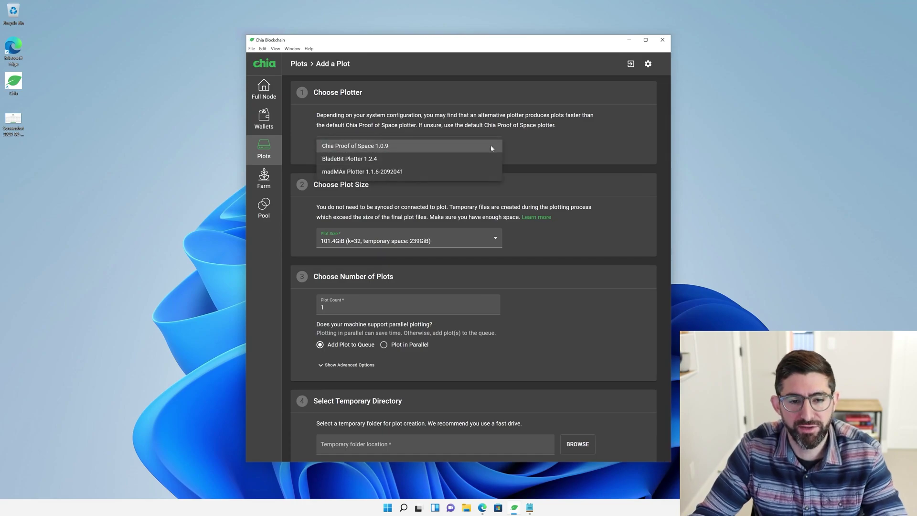
left_click(372, 148)
left_click(458, 239)
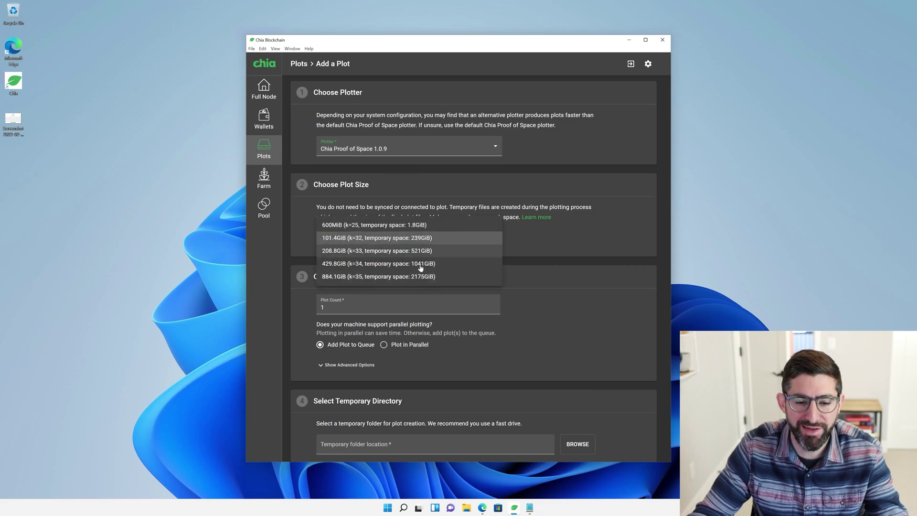
left_click(457, 147)
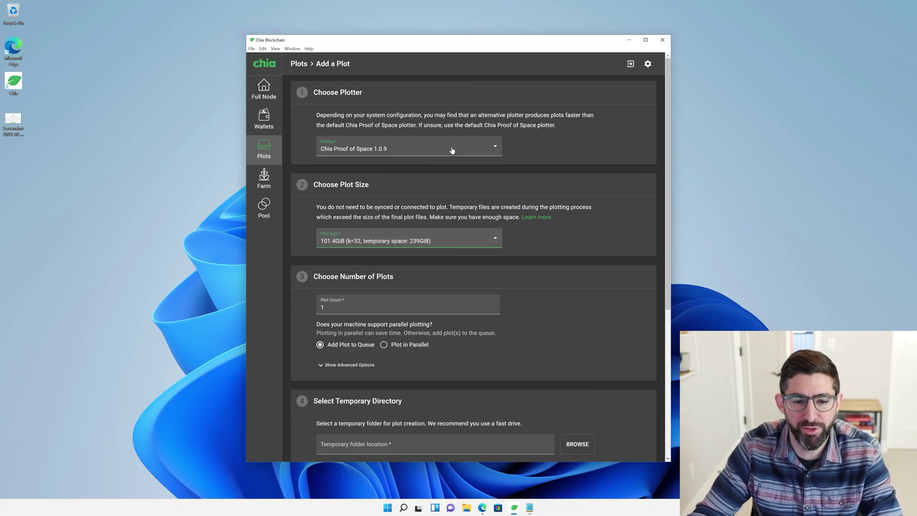
left_click(476, 148)
left_click(421, 170)
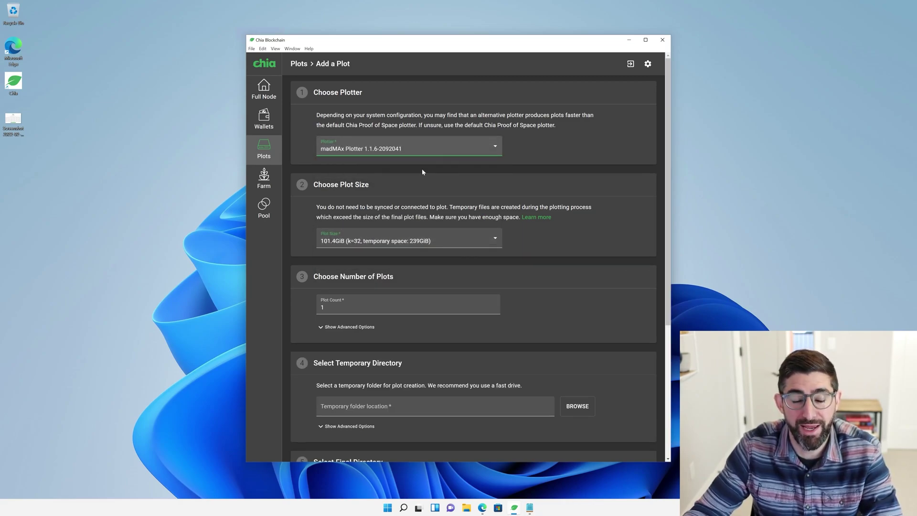
left_click(475, 241)
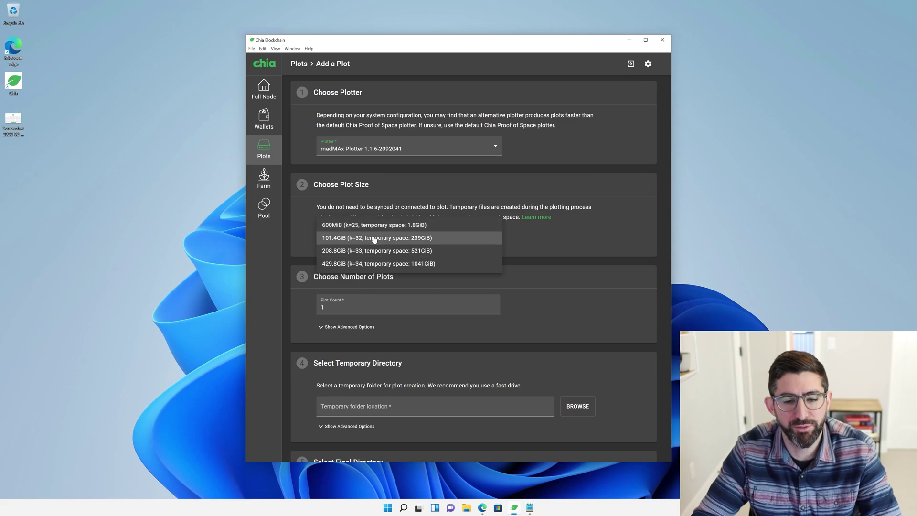
left_click(373, 237)
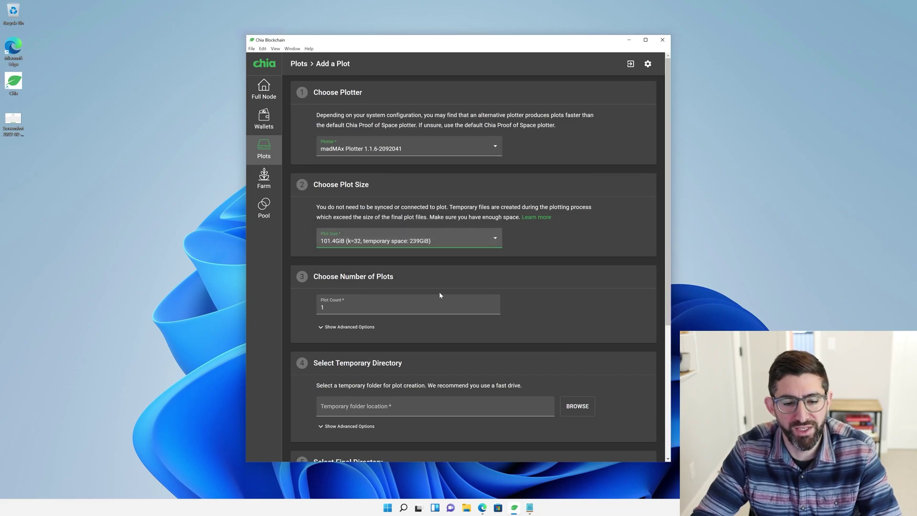
scroll(462, 236, "down", 2)
scroll(430, 297, "down", 1)
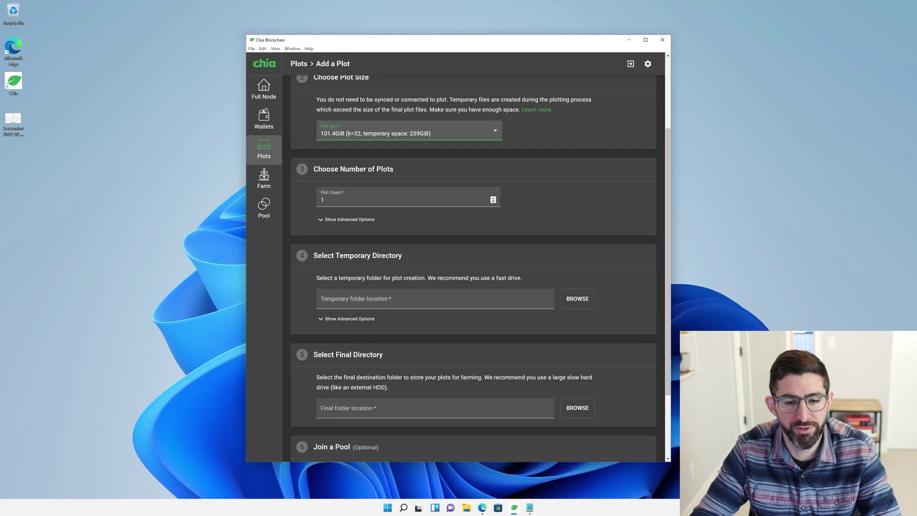
Set the number of threads to 8 in the advanced plotting options.
left_click(346, 221)
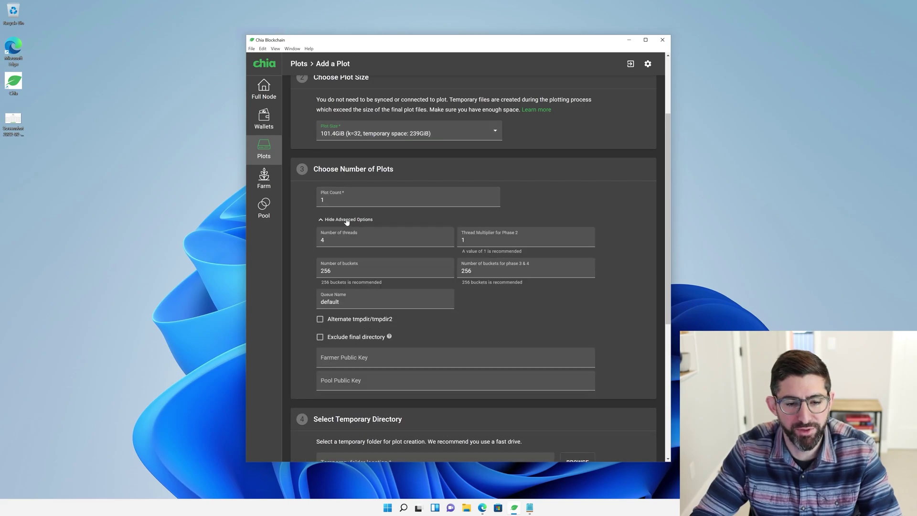
scroll(347, 221, "down", 2)
double_click(323, 168)
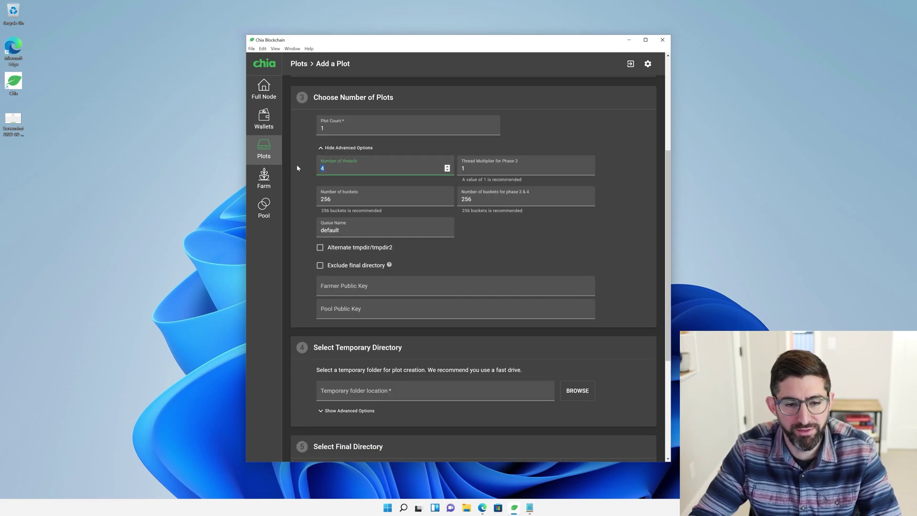
type("8")
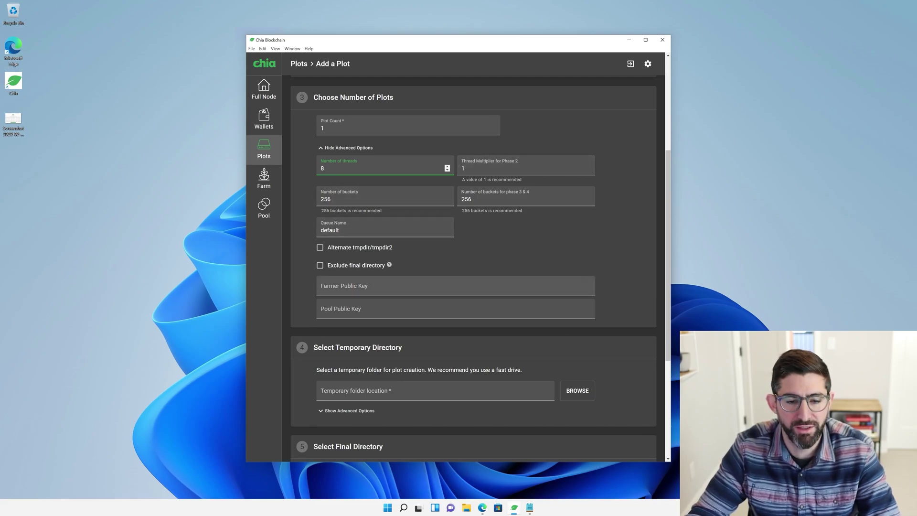
Select the Aqua Beetle plot NFT so the plot joins its pool.
scroll(357, 277, "down", 4)
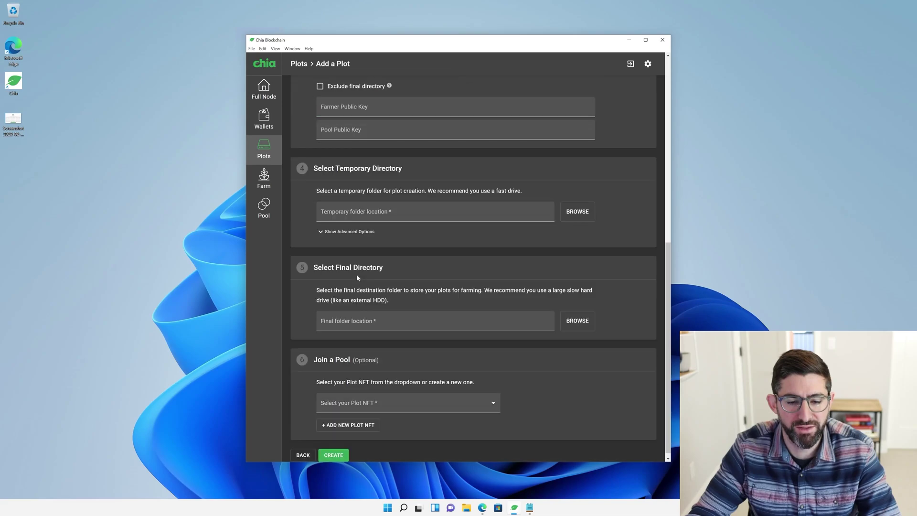
left_click(459, 402)
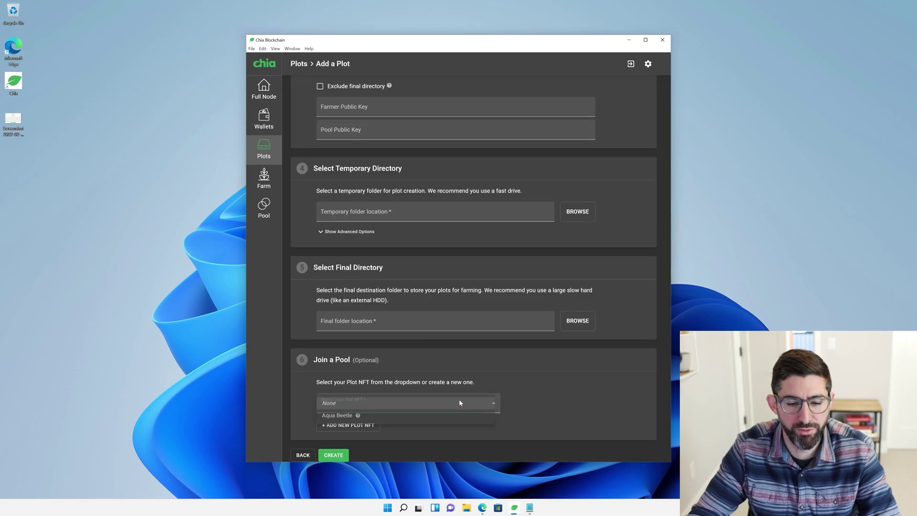
left_click(336, 418)
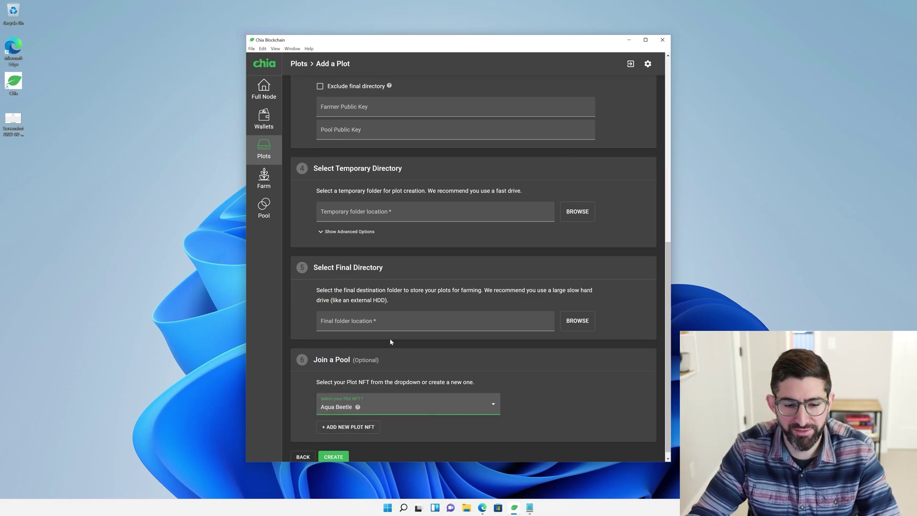
scroll(406, 337, "up", 3)
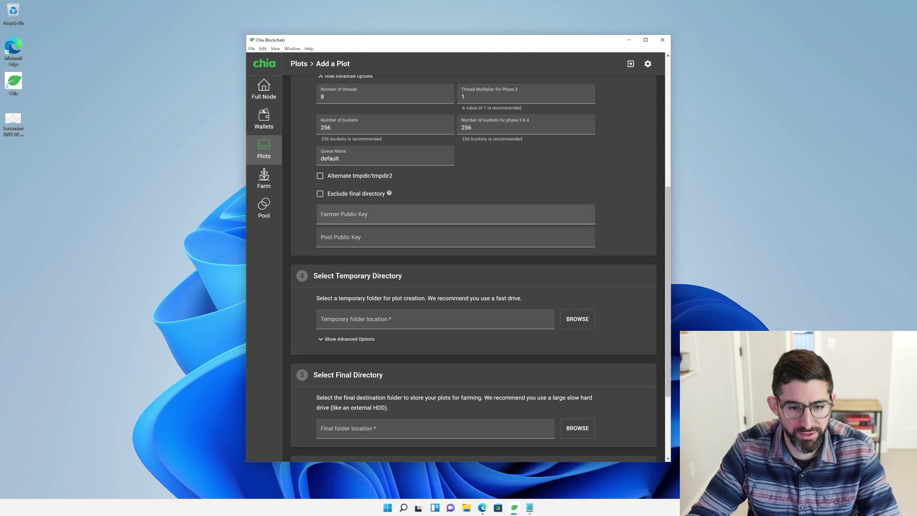
left_click(349, 215)
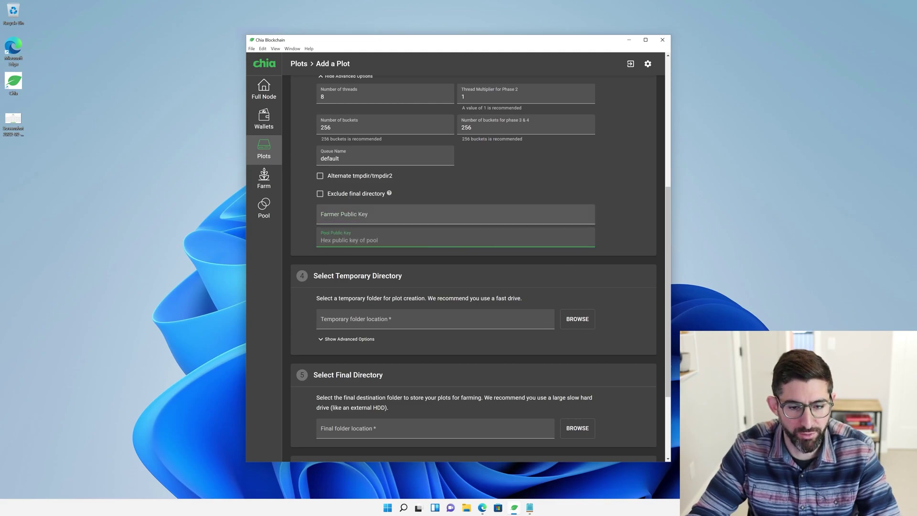
scroll(386, 234, "up", 2)
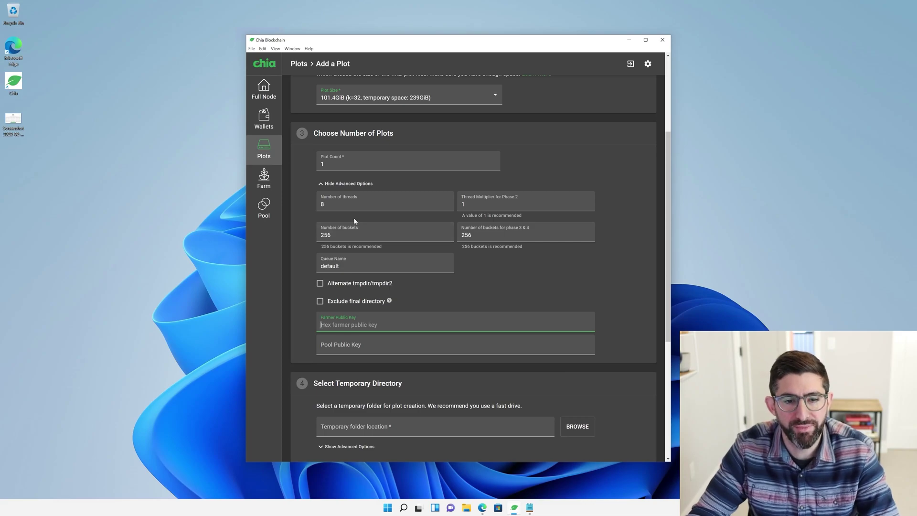
From the temporary directory browser, create a new Desktop folder named 'temp'.
scroll(354, 218, "down", 1)
scroll(354, 220, "down", 1)
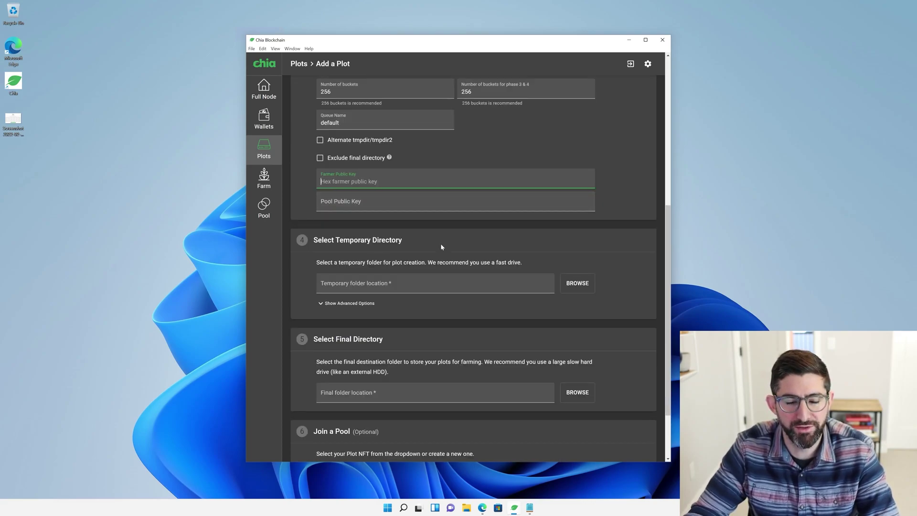
scroll(441, 241, "down", 1)
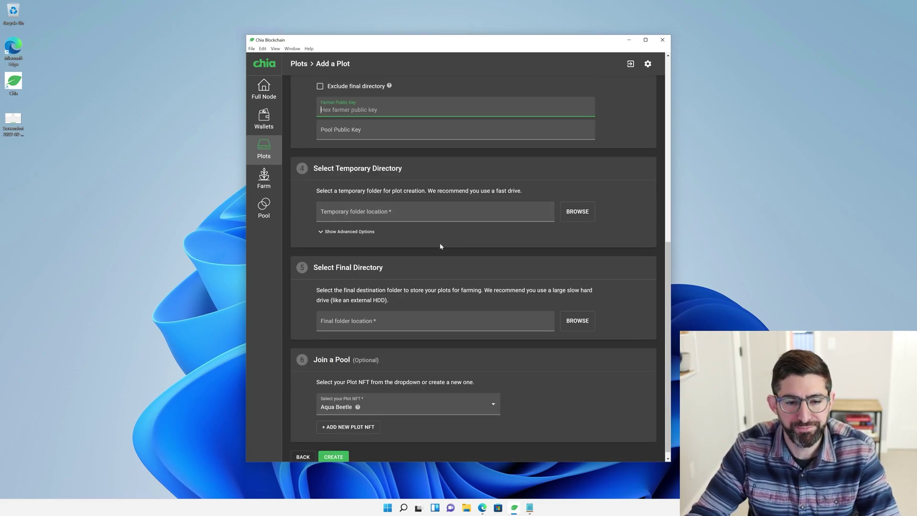
left_click(578, 213)
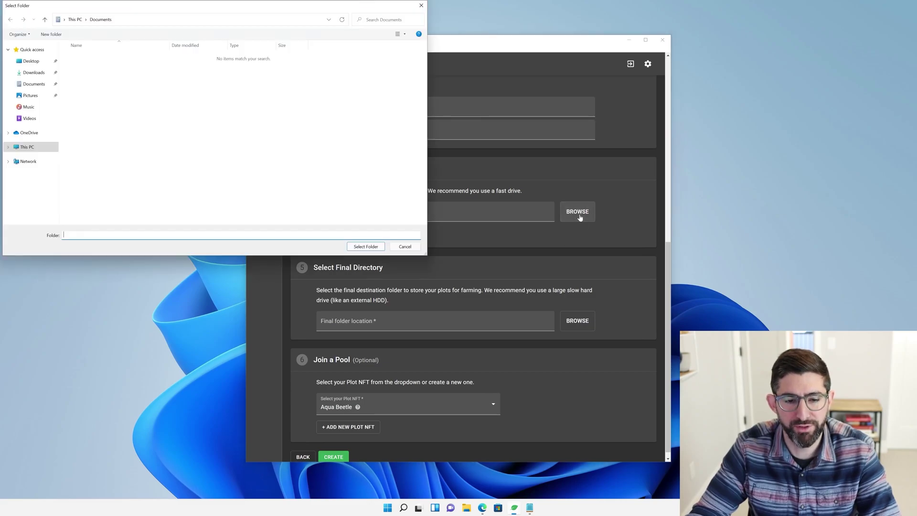
left_click_drag(165, 8, 271, 53)
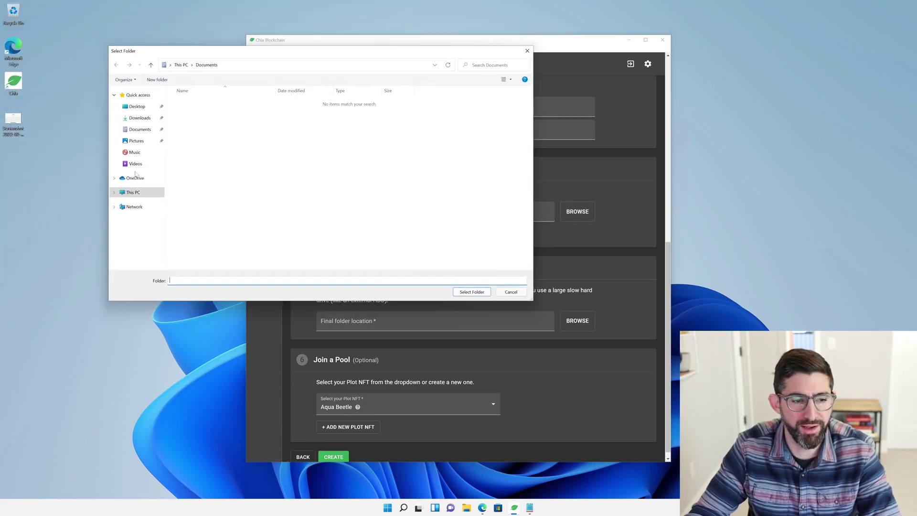
left_click(114, 193)
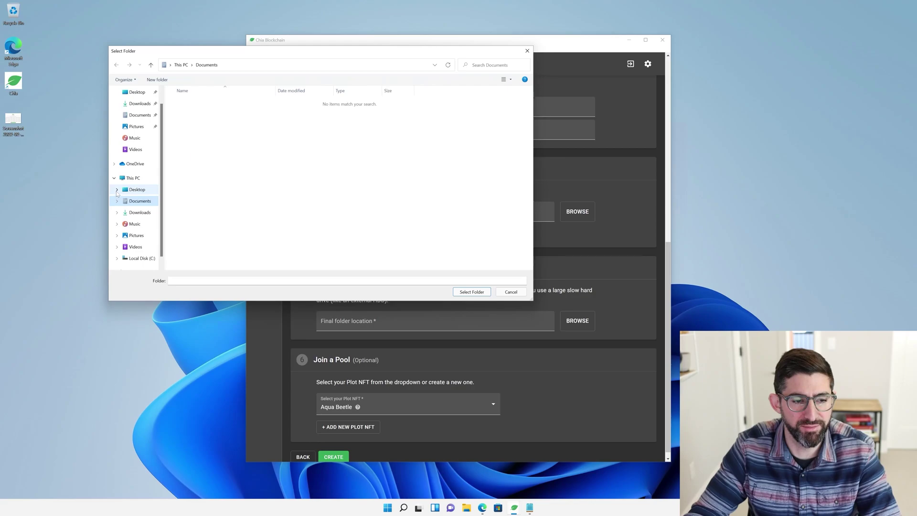
left_click(142, 259)
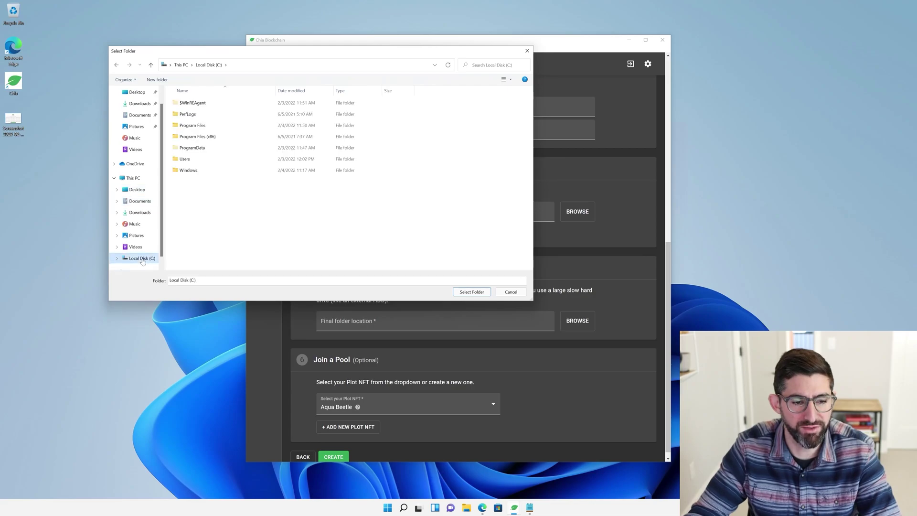
left_click(141, 176)
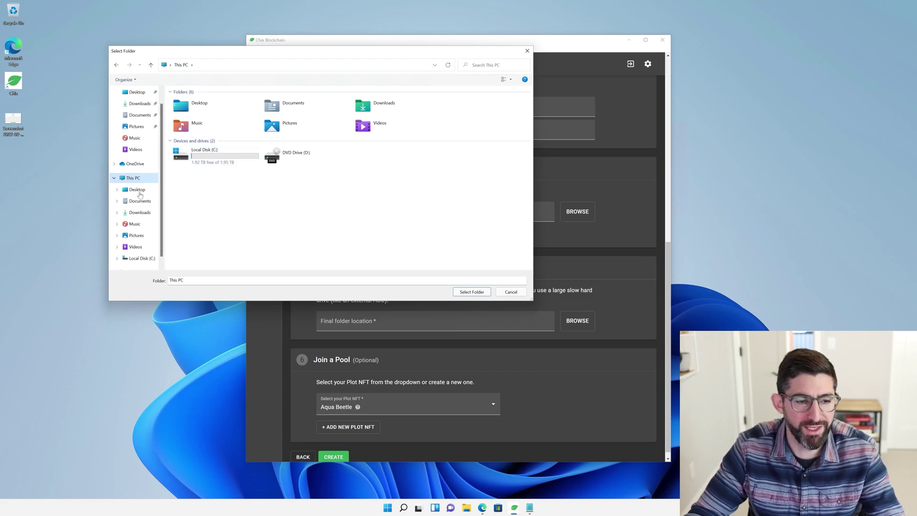
left_click(138, 190)
right_click(247, 144)
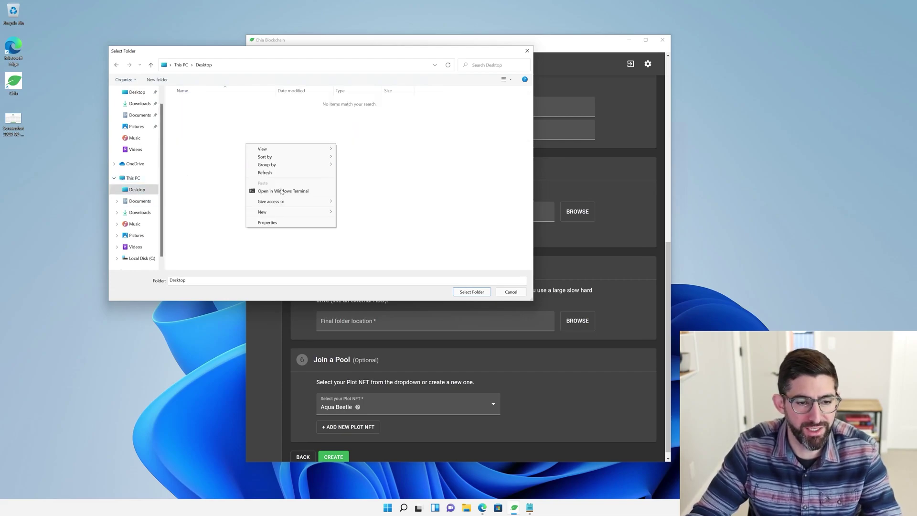
mouse_move(285, 212)
left_click(366, 211)
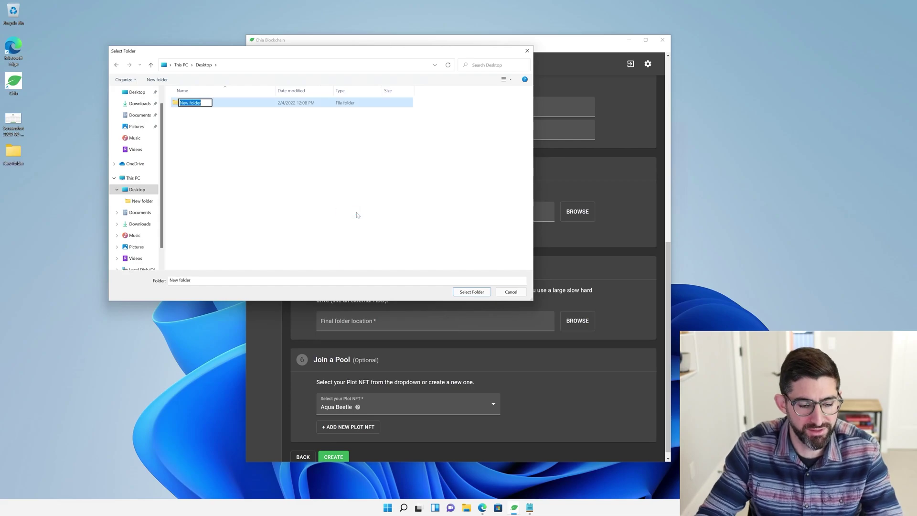
type("temp")
key("Return")
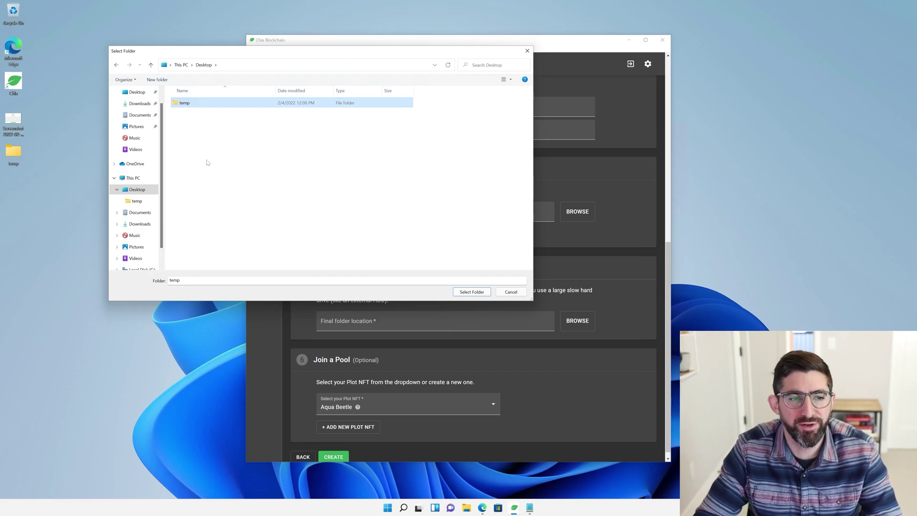
Create a second Desktop folder named 'final'.
left_click(193, 139)
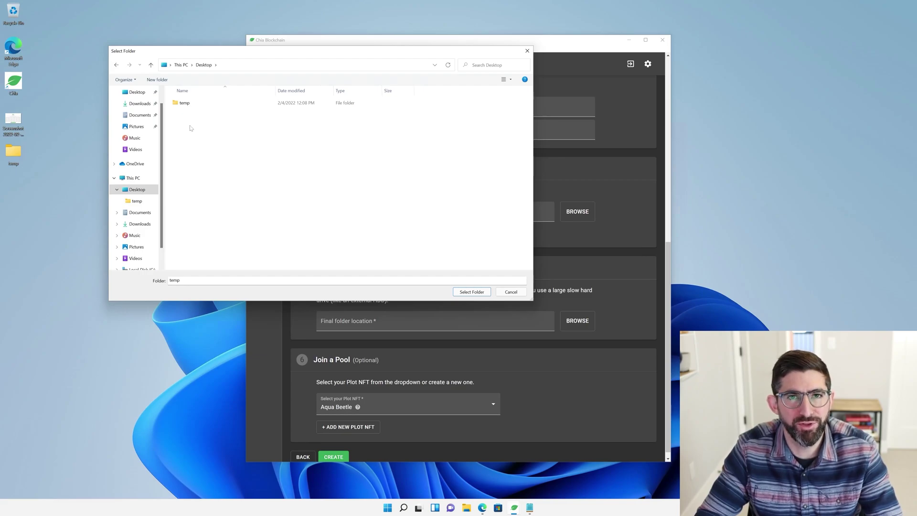
right_click(191, 130)
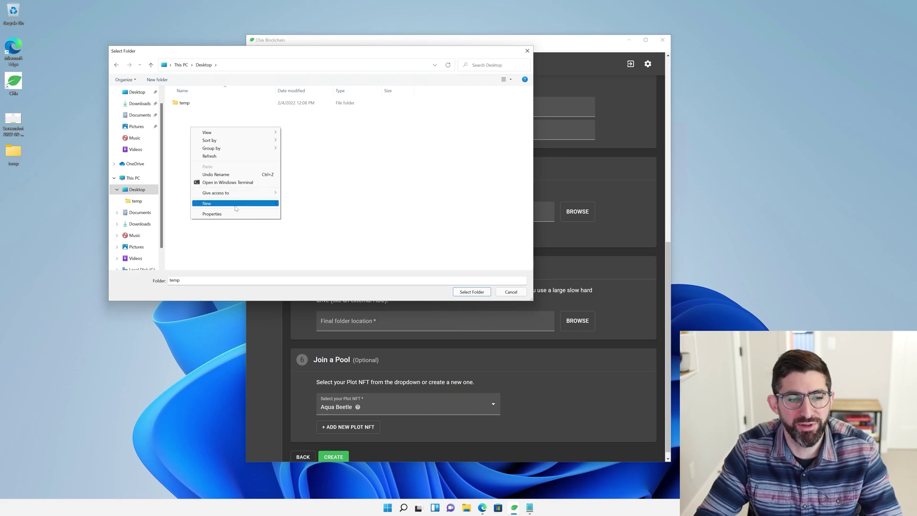
mouse_move(258, 203)
left_click(317, 205)
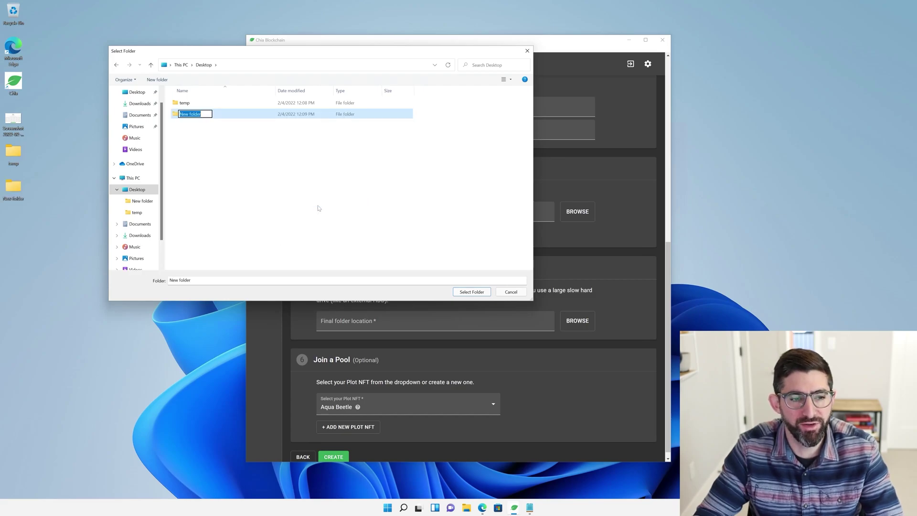
type("final")
key("Return")
Set Desktop\temp as the temporary directory and Desktop\final as the final directory.
left_click(225, 104)
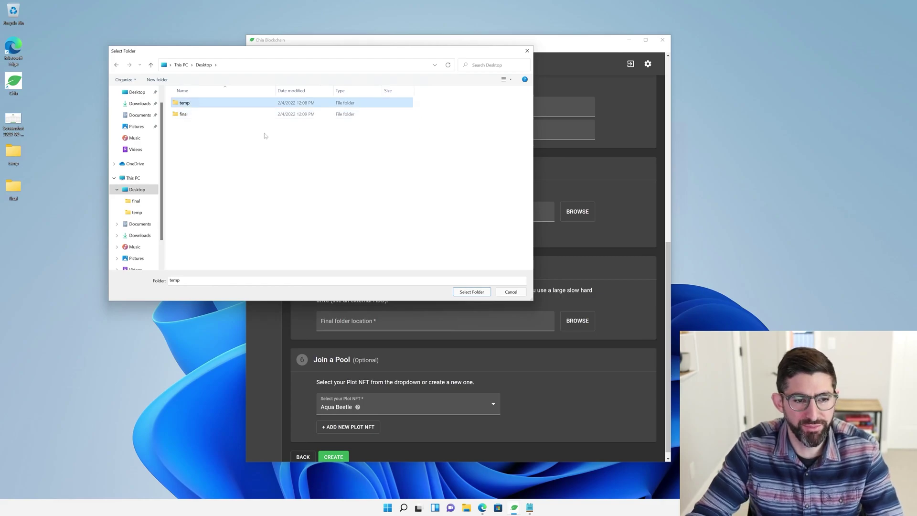
left_click(472, 292)
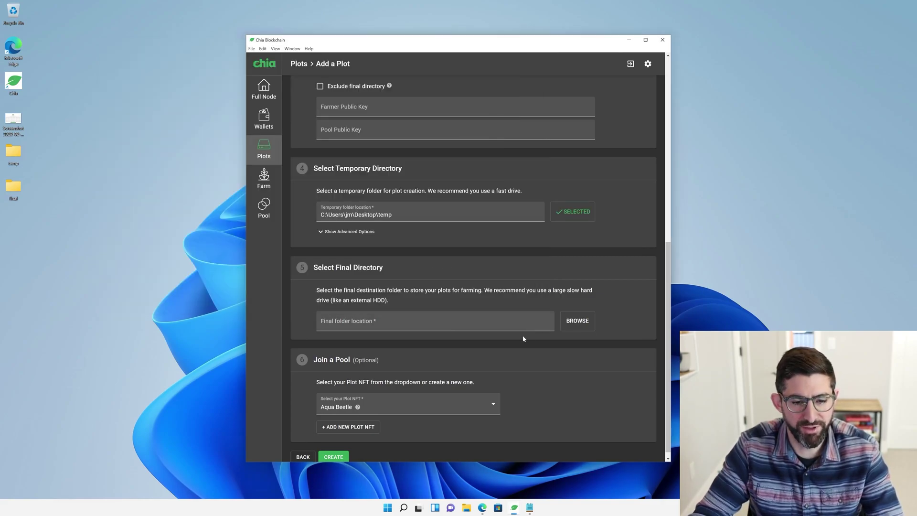
left_click(576, 321)
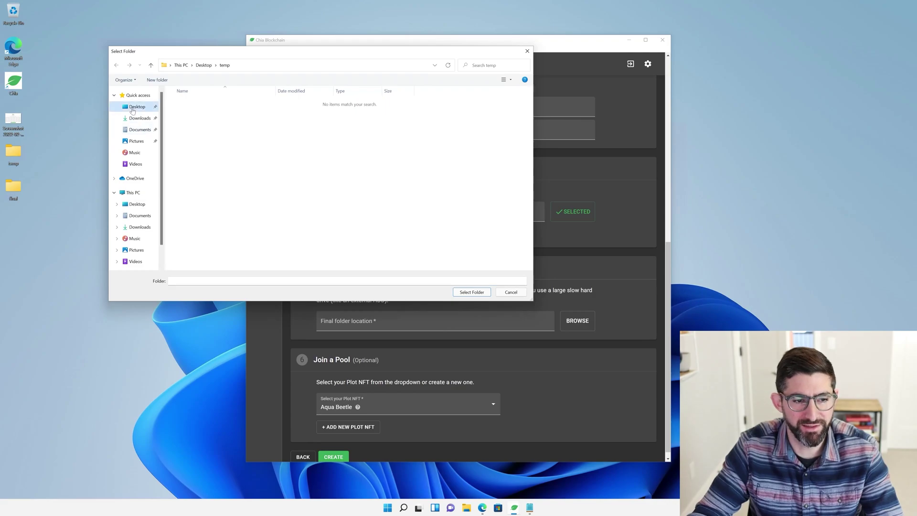
left_click(136, 106)
left_click(183, 101)
double_click(184, 101)
left_click(471, 292)
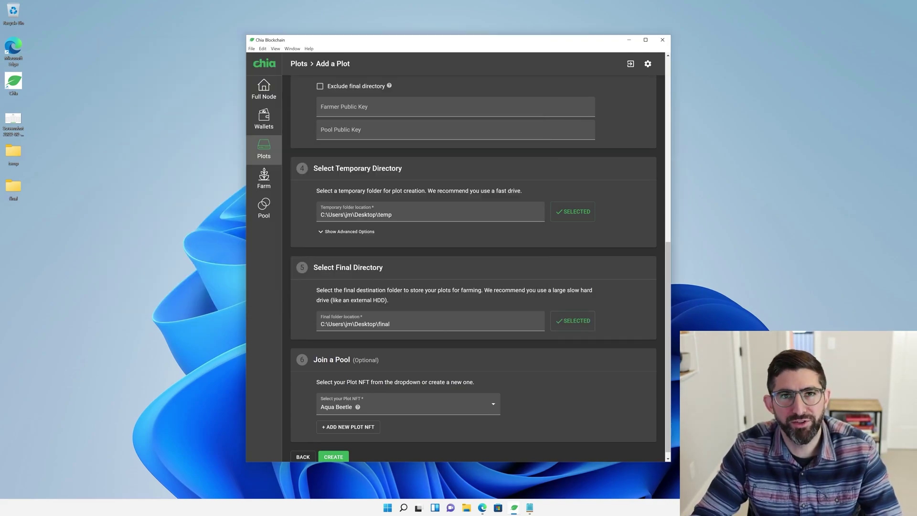
key("super")
type("di")
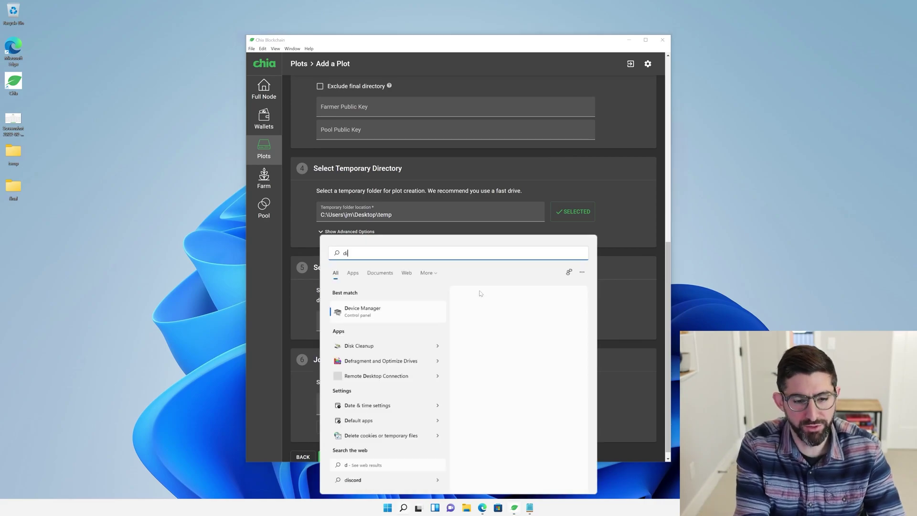
type("sk man")
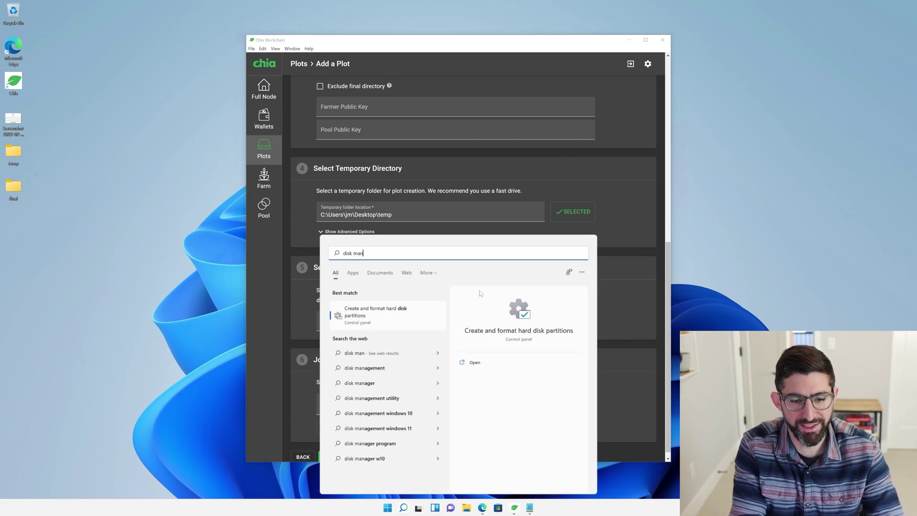
key("Return")
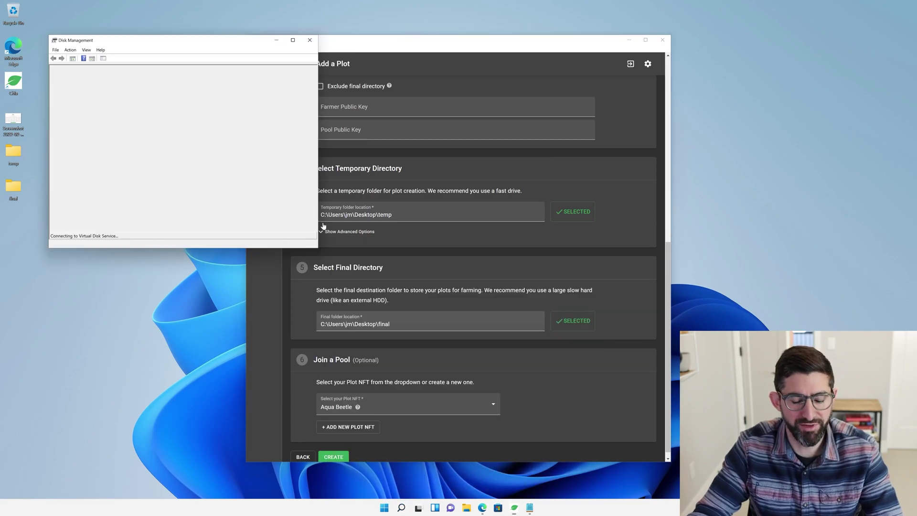
left_click_drag(125, 39, 143, 27)
left_click_drag(327, 235, 510, 335)
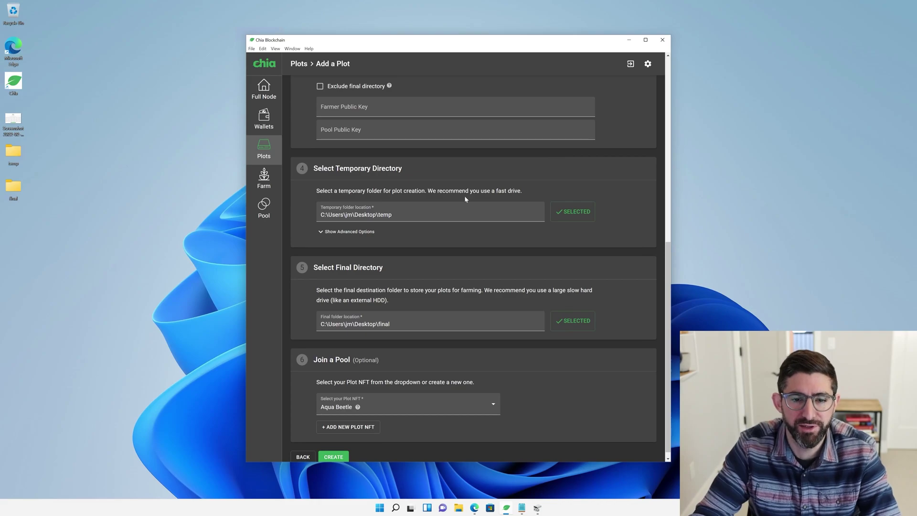
Create the configured K-32 plot, check Full Node sync, and return to the Plots list.
scroll(468, 295, "down", 1)
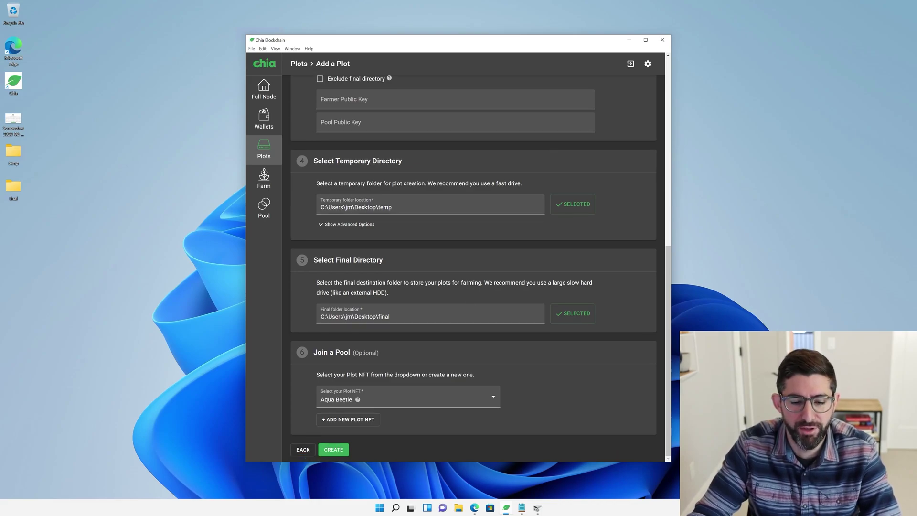
left_click(334, 451)
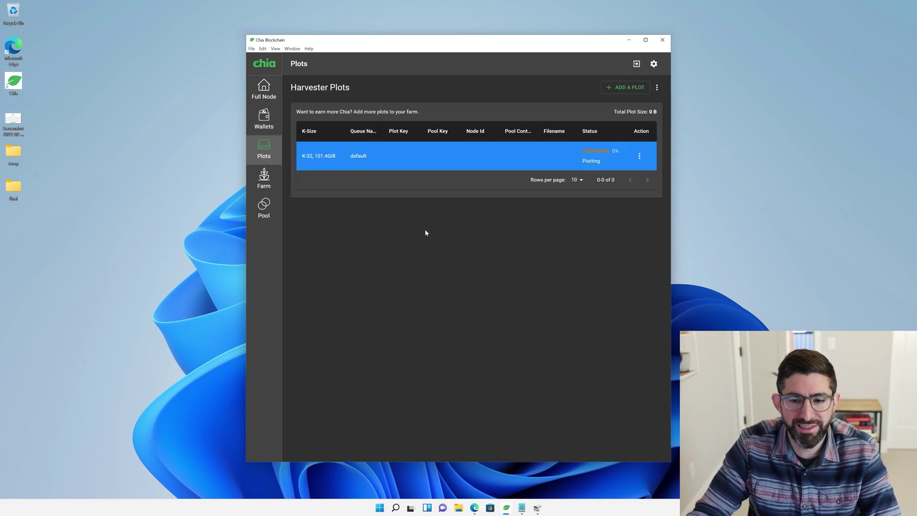
left_click(263, 85)
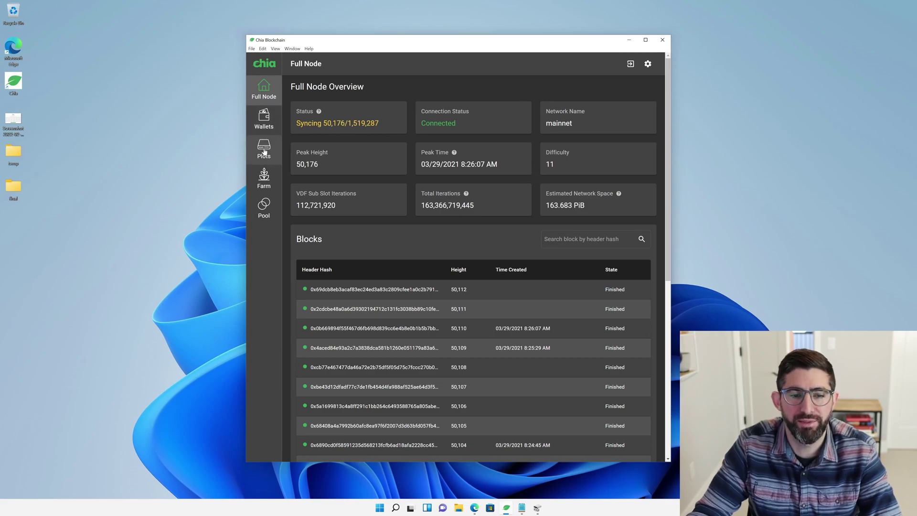
left_click(265, 153)
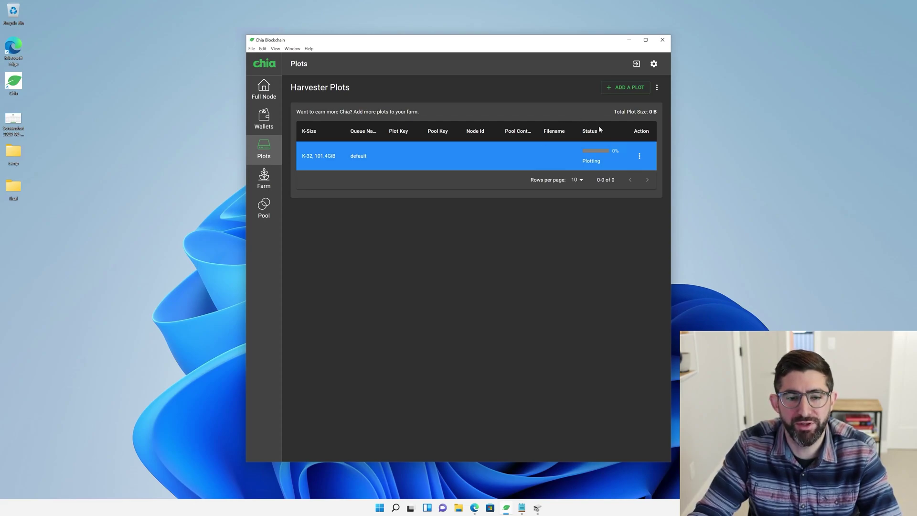
Open the plot's log and highlight its thread count and Working Directory lines.
left_click(640, 156)
left_click(648, 151)
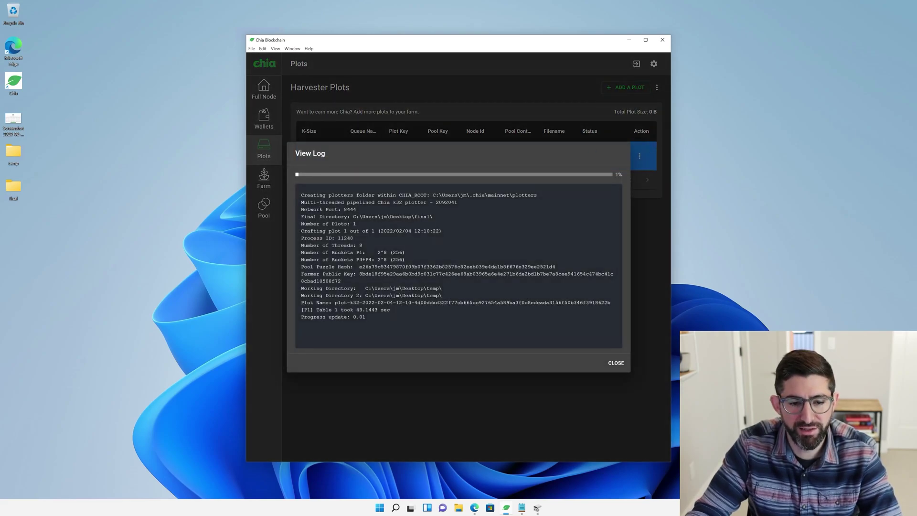
left_click_drag(300, 245, 362, 245)
left_click(315, 291)
left_click_drag(301, 288, 455, 296)
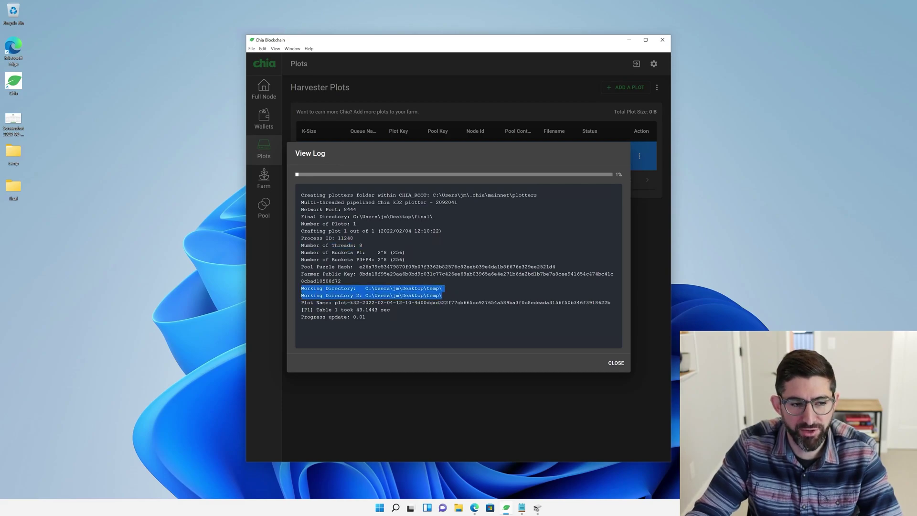
Inspect the temp working folder, then close it and the plotting log.
double_click(14, 152)
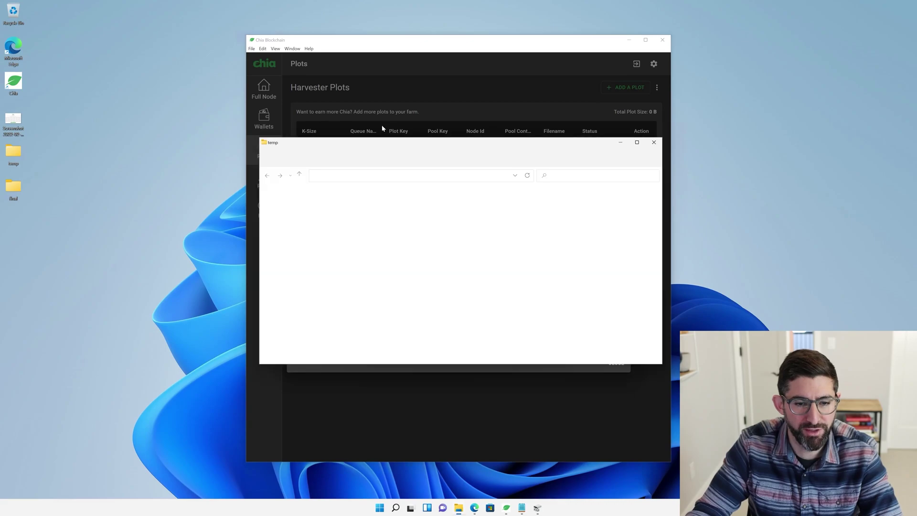
left_click(654, 142)
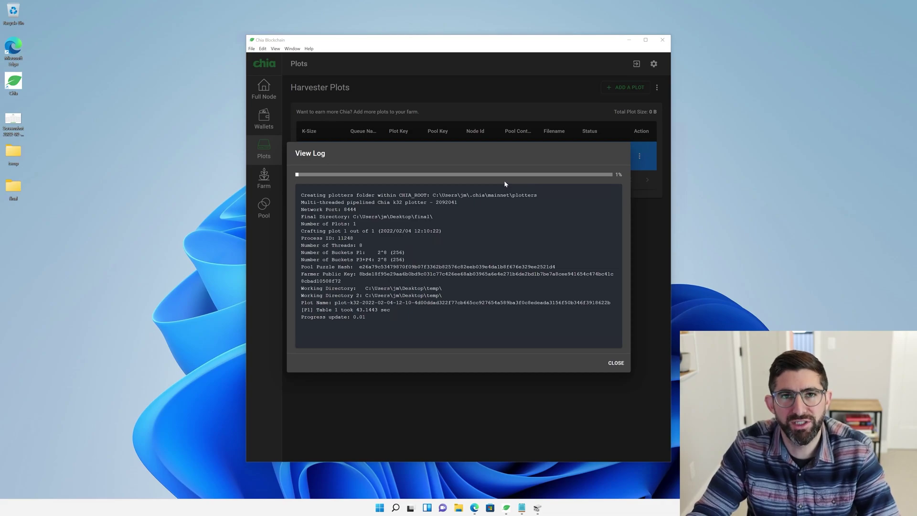
left_click(616, 363)
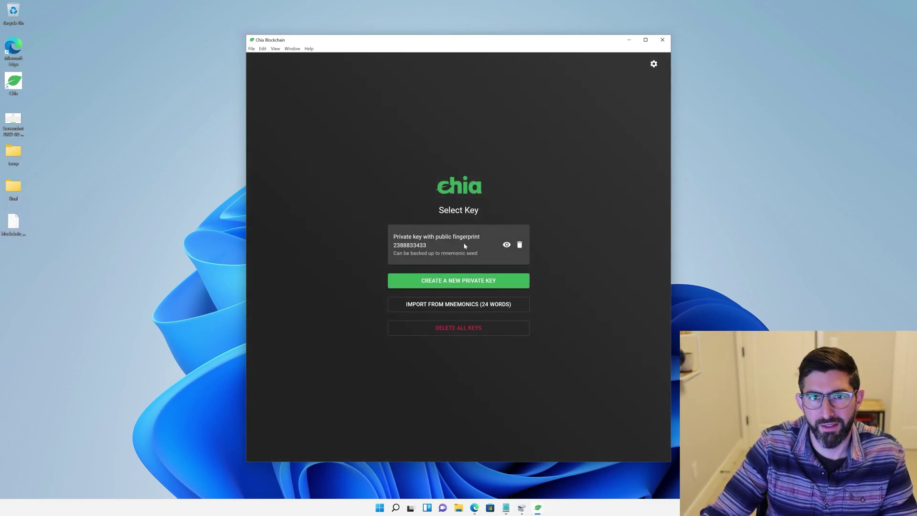
Log in with the saved private key, view the Farm overview, and open the final plot folder.
left_click(463, 240)
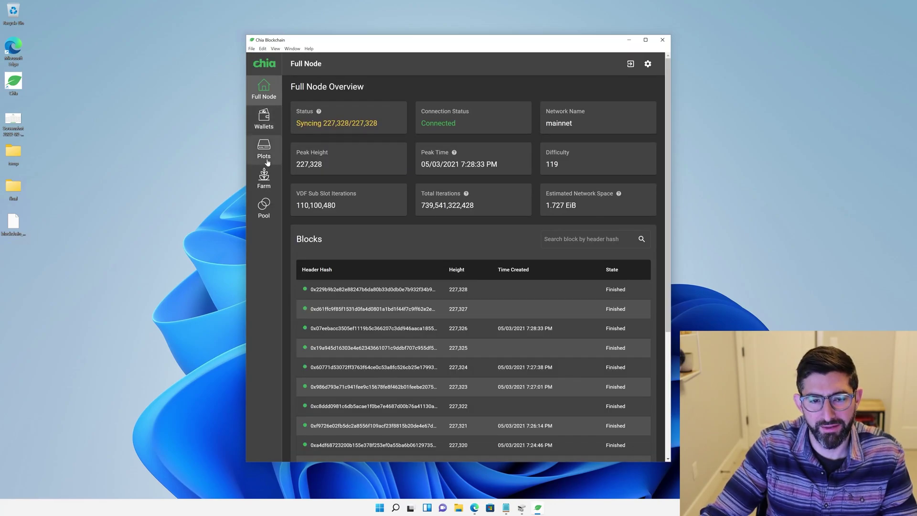
left_click(265, 173)
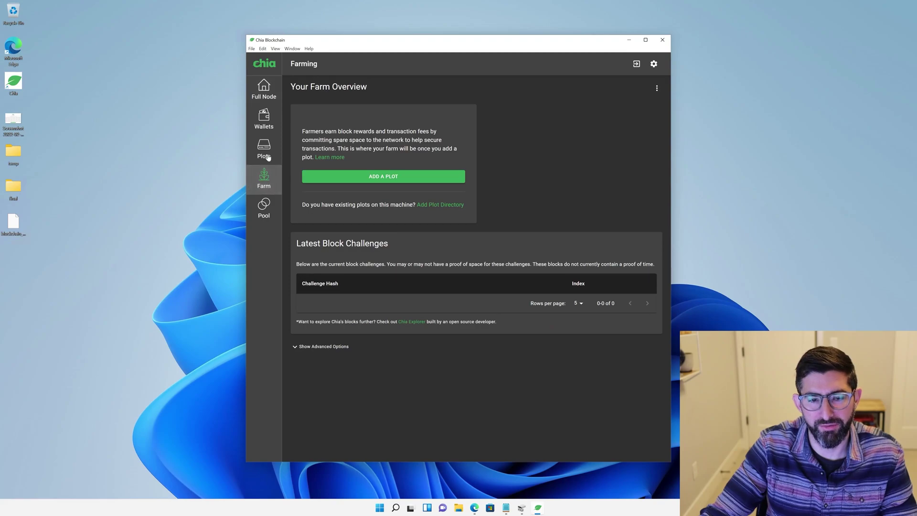
left_click(266, 151)
left_click(273, 180)
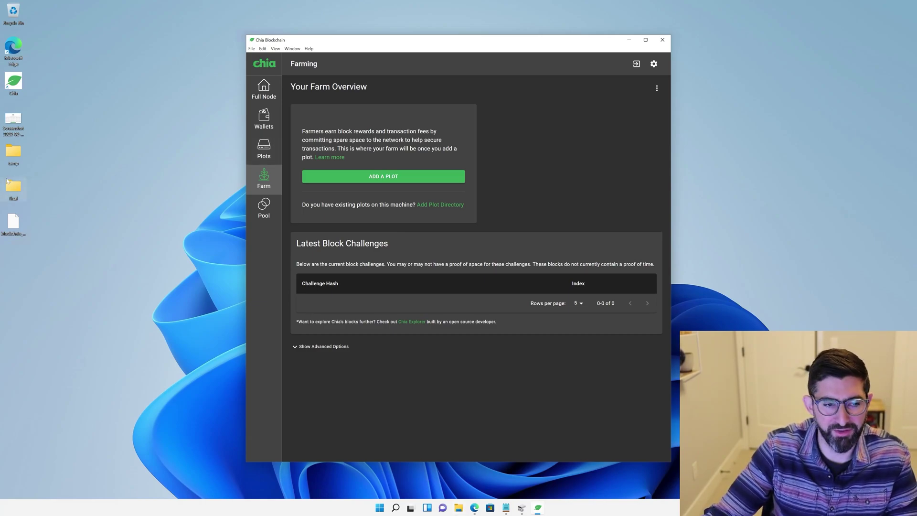
left_click(458, 507)
Reposition the final folder window and widen the Size column to show the ~106 GB plot sizes.
left_click_drag(394, 142, 269, 95)
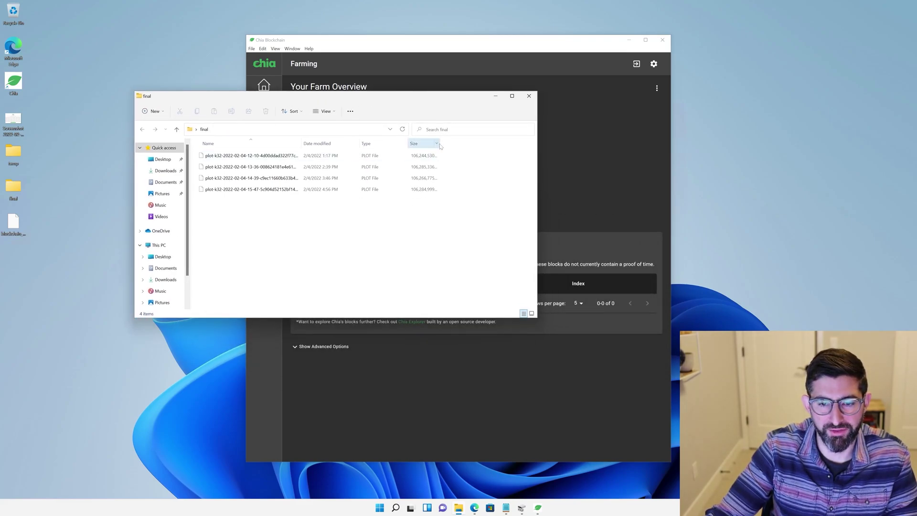
mouse_move(440, 144)
left_mouse_down()
mouse_move(492, 144)
mouse_move(449, 143)
left_mouse_up()
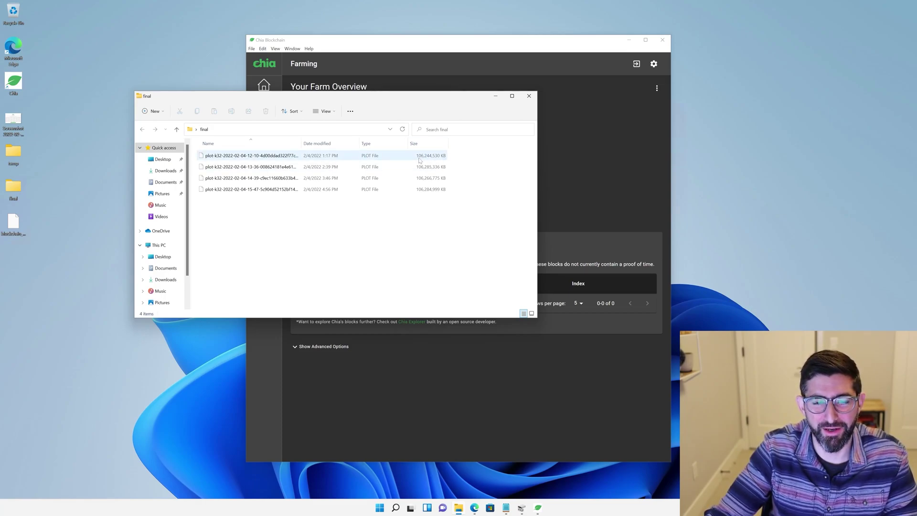
Close the final folder, go to Full Node, and highlight the syncing height 227,328.
left_click(529, 96)
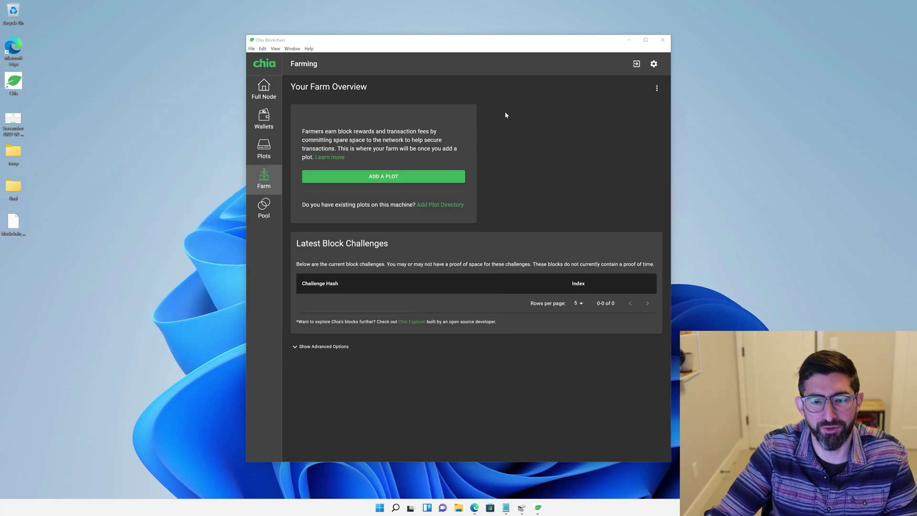
left_click(264, 132)
left_click(265, 90)
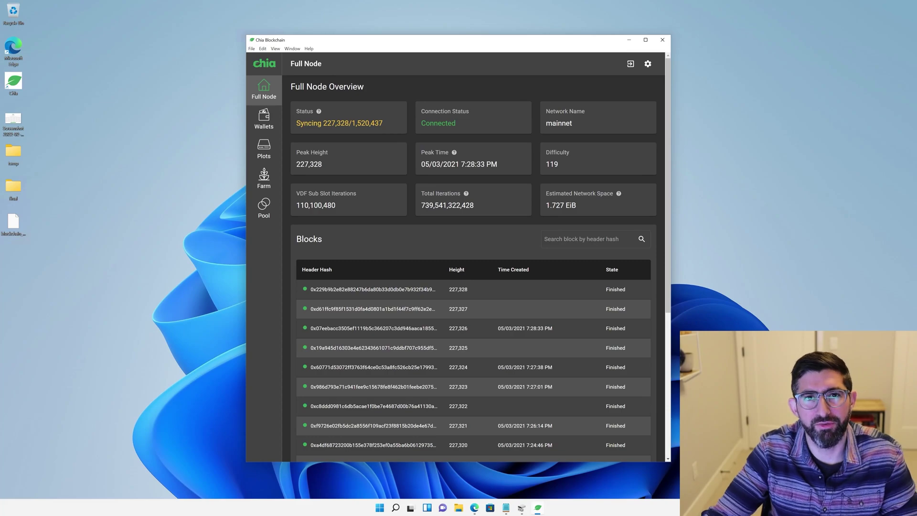
left_click_drag(323, 123, 349, 123)
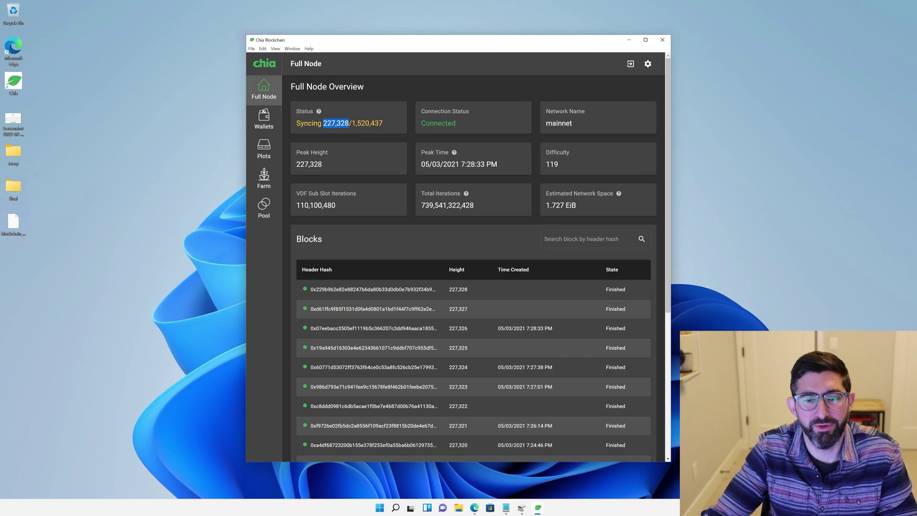
Tour the Wallets, Plots, Farm and Pool pages, ending on the Full Node overview.
left_click(262, 121)
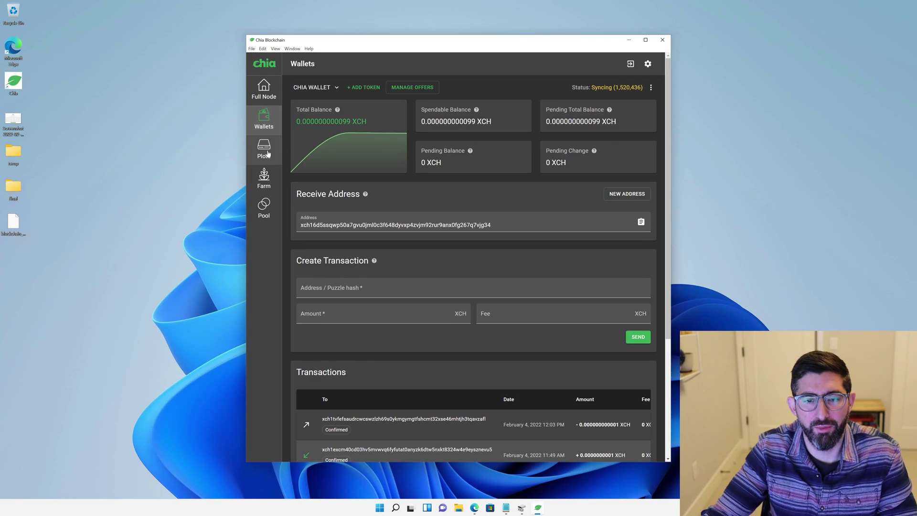
left_click(268, 153)
left_click(269, 176)
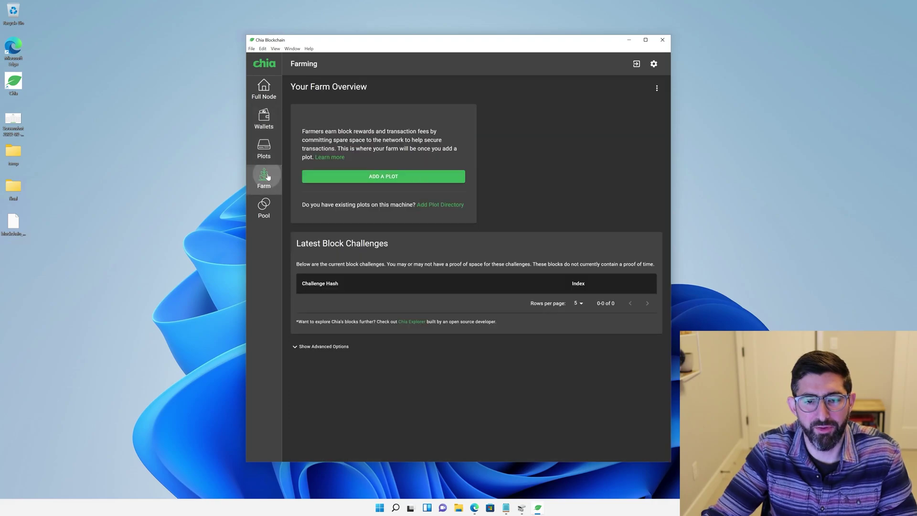
left_click(270, 204)
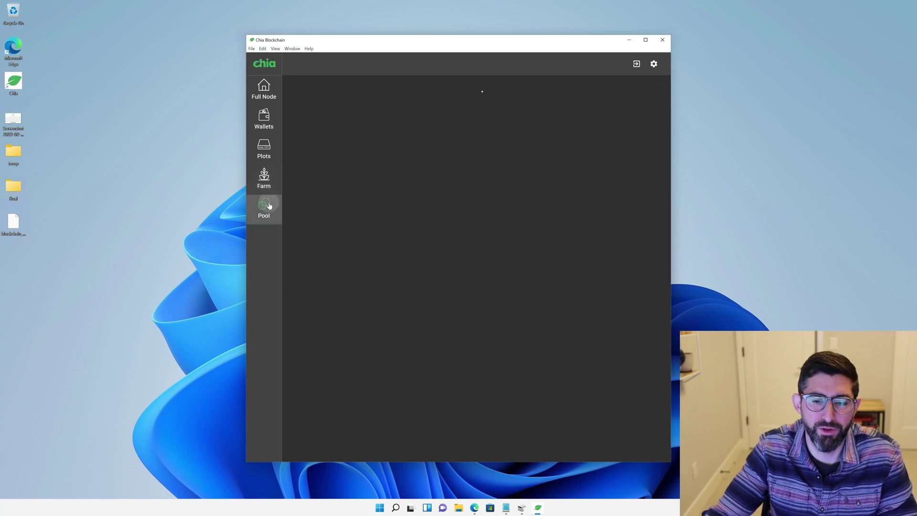
left_click(266, 174)
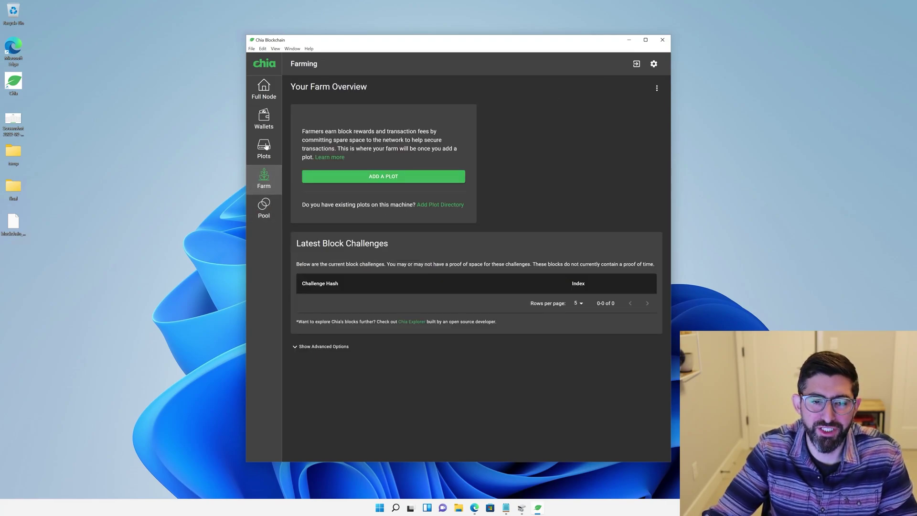
left_click(267, 148)
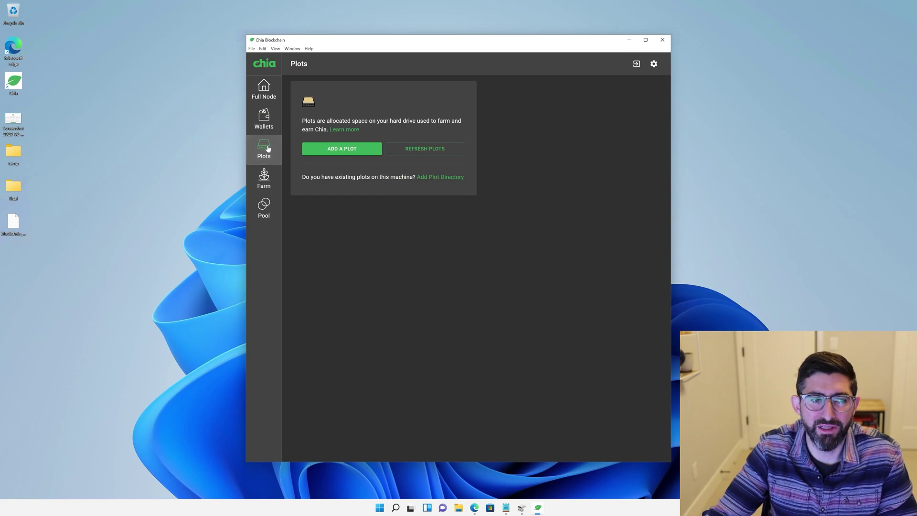
left_click(267, 117)
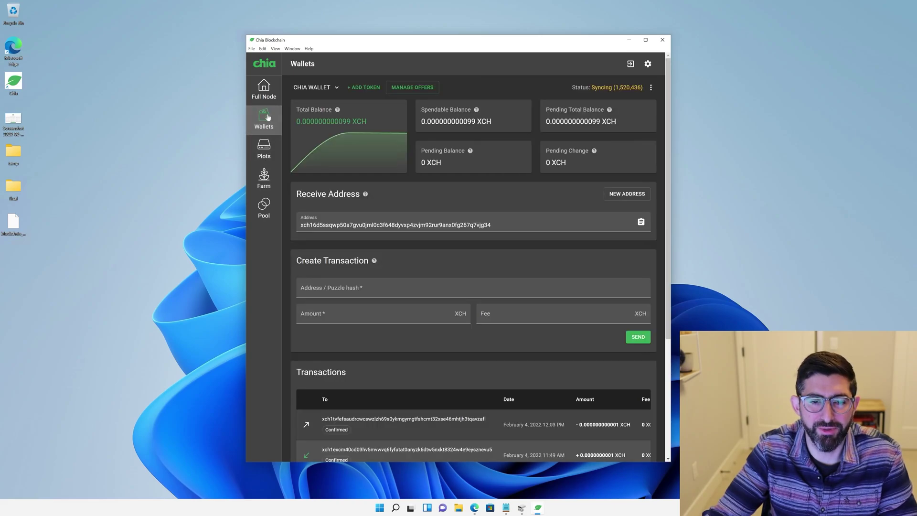
left_click(269, 96)
Add the Desktop final folder as a plot directory and view its four K-32 plots totalling 405.389 GiB.
left_click(266, 181)
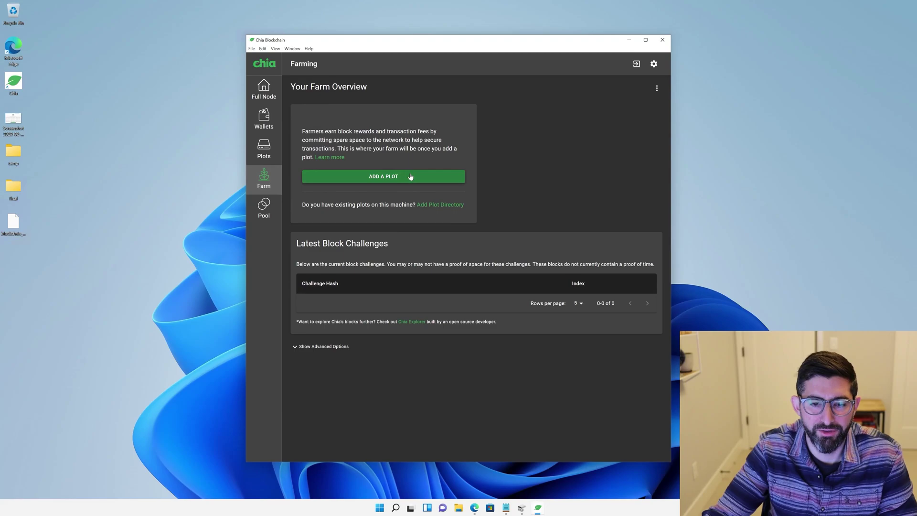
left_click(440, 204)
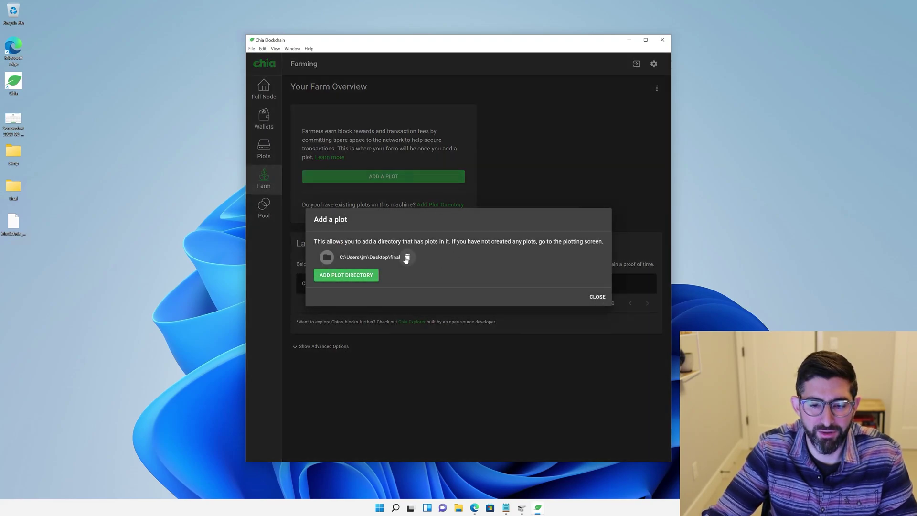
left_click(608, 298)
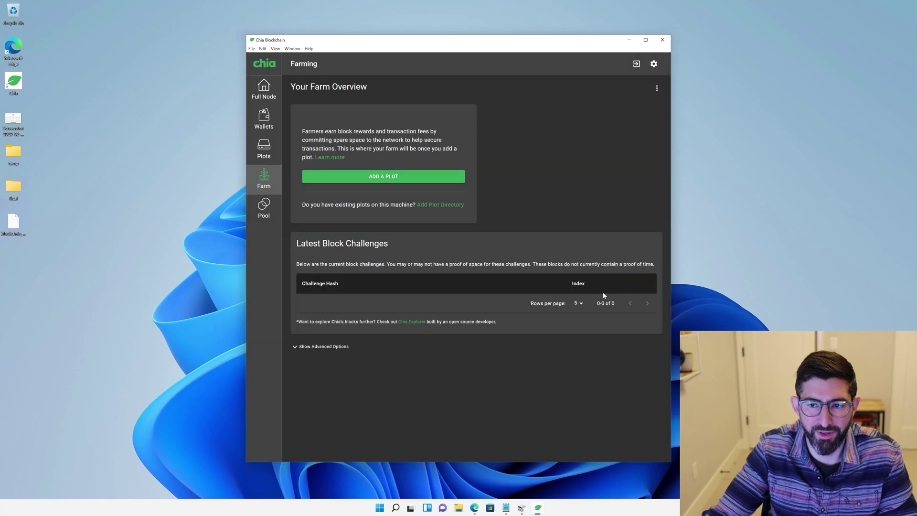
left_click(656, 89)
left_click(635, 108)
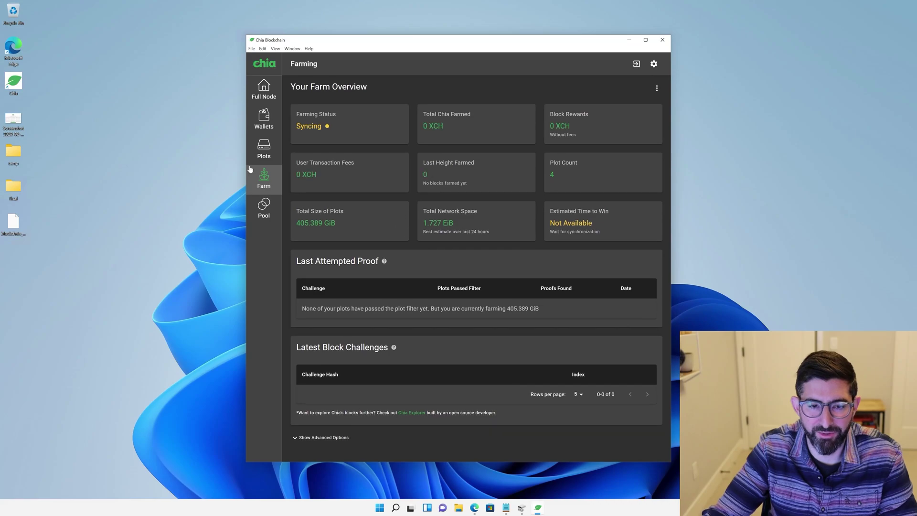
left_click(266, 147)
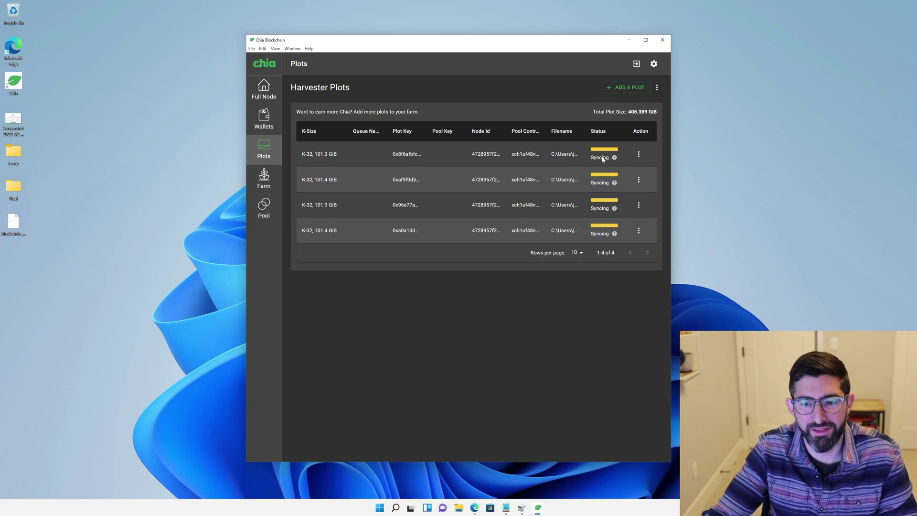
Quit Chia Blockchain from the Full Node page, answering Yes to shut down all services.
left_click(264, 88)
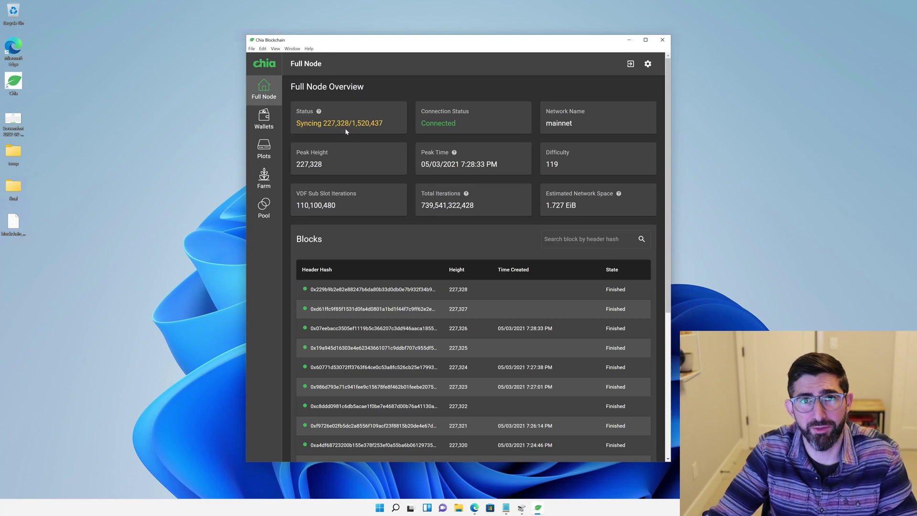
left_click(663, 42)
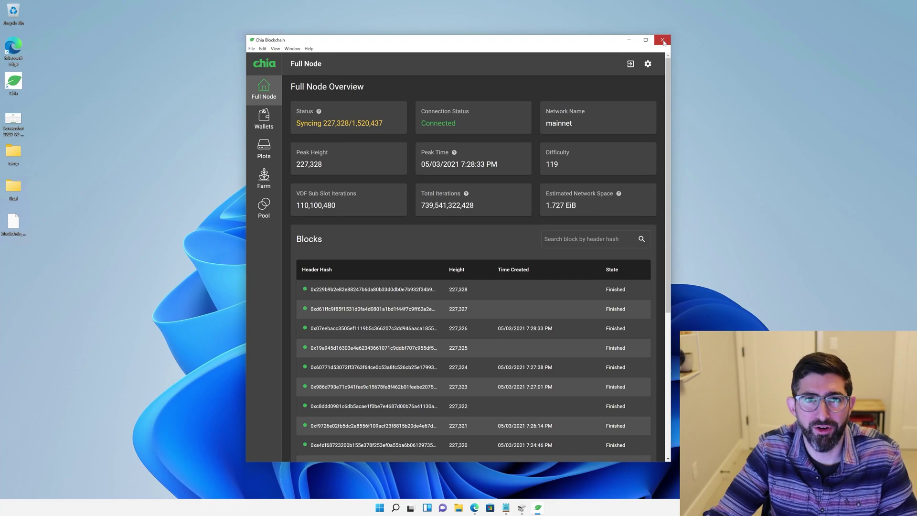
left_click(664, 42)
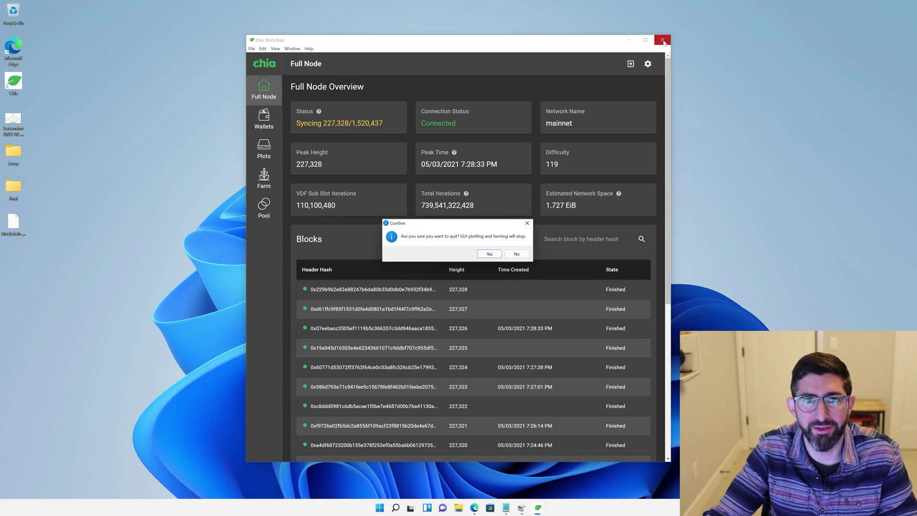
left_click(488, 254)
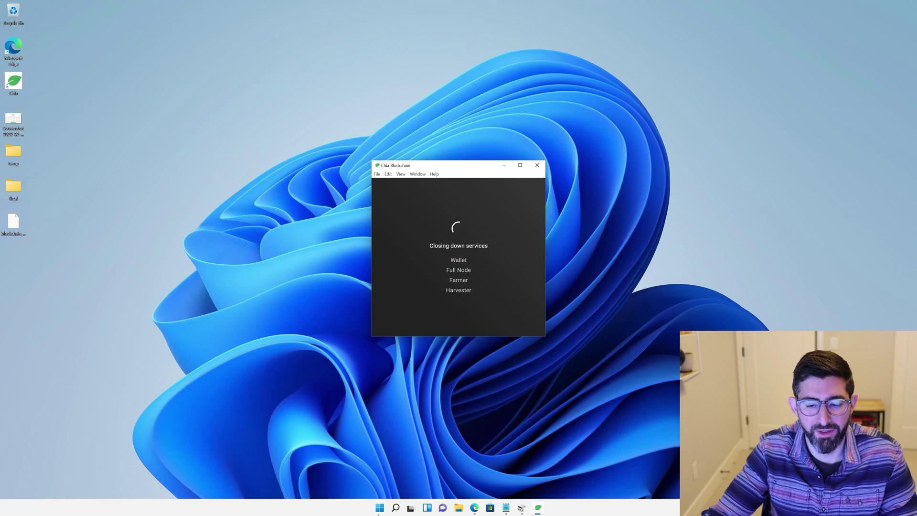
Turn on showing hidden files, folders and drives through Settings, then open File Explorer.
left_click(380, 507)
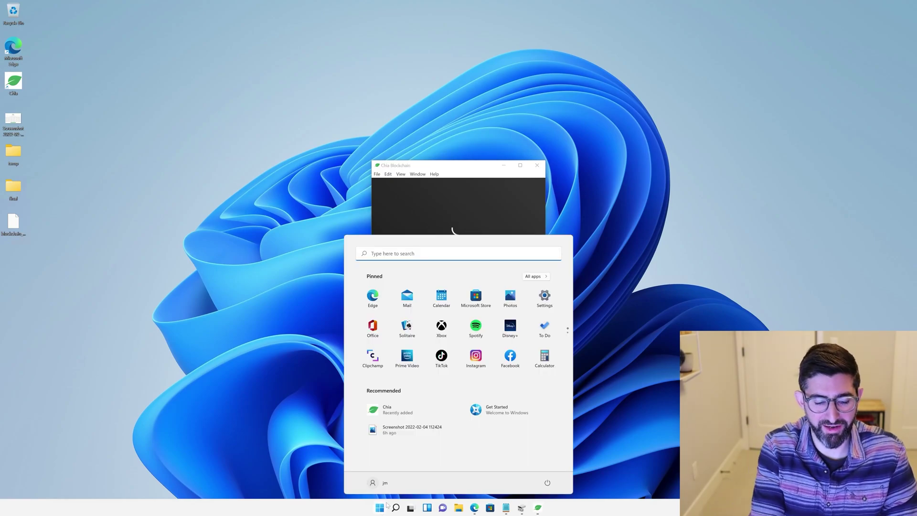
type("hideen")
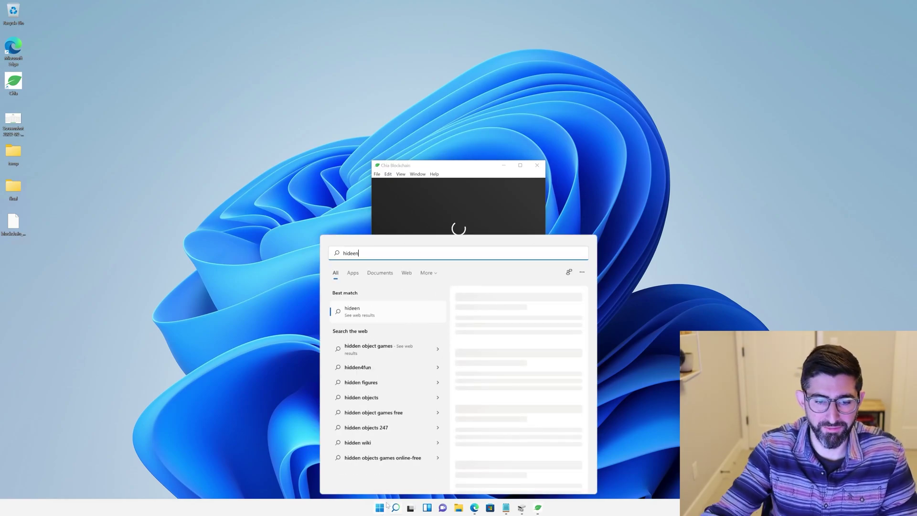
key("BackSpace")
key("BackSpace")
key("BackSpace")
type("den")
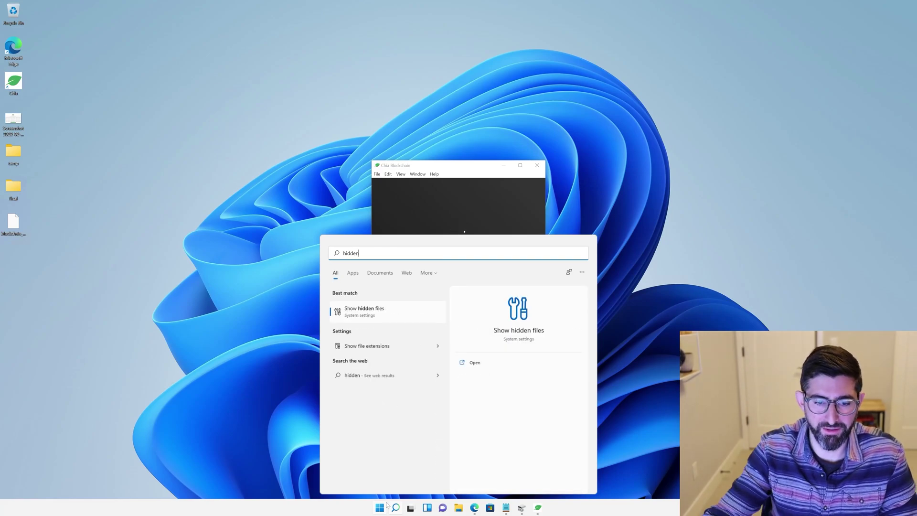
left_click(402, 316)
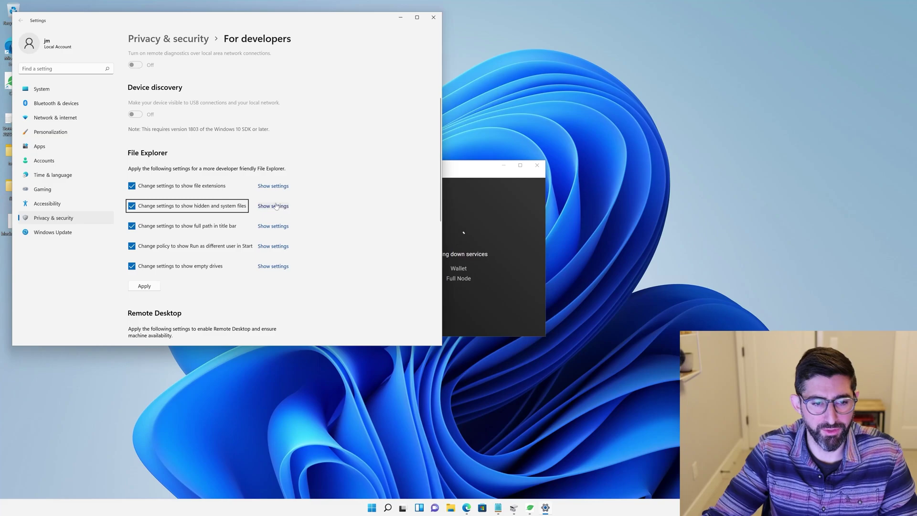
left_click(274, 206)
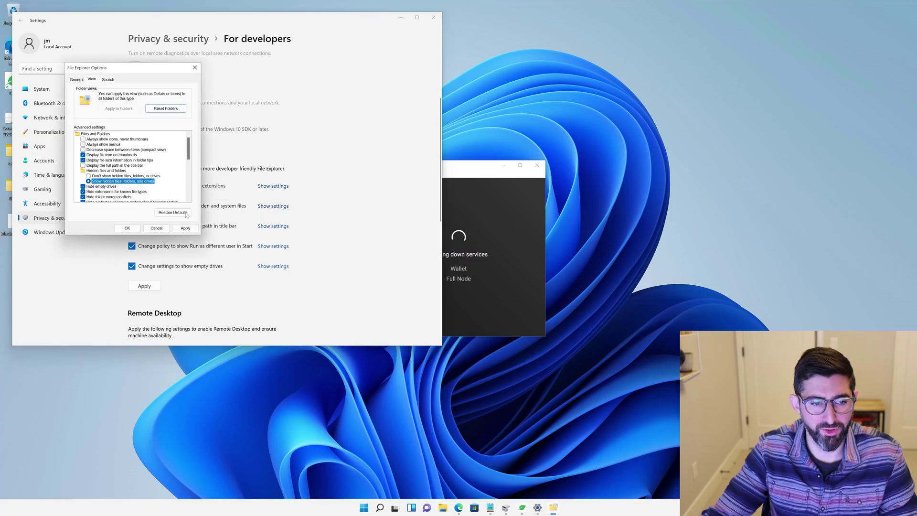
left_click(185, 228)
left_click(434, 18)
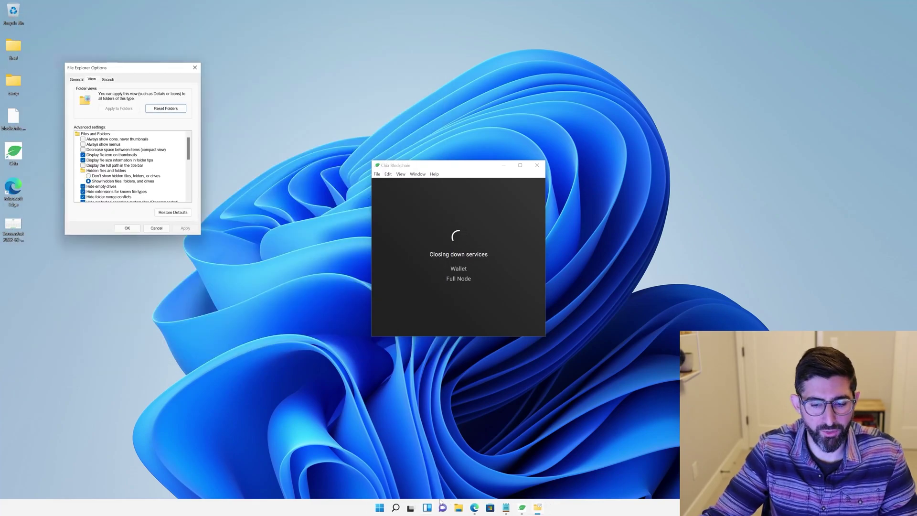
left_click(459, 507)
Browse to the hidden C:\Users\<user>\.chia\mainnet\db folder.
left_click(194, 67)
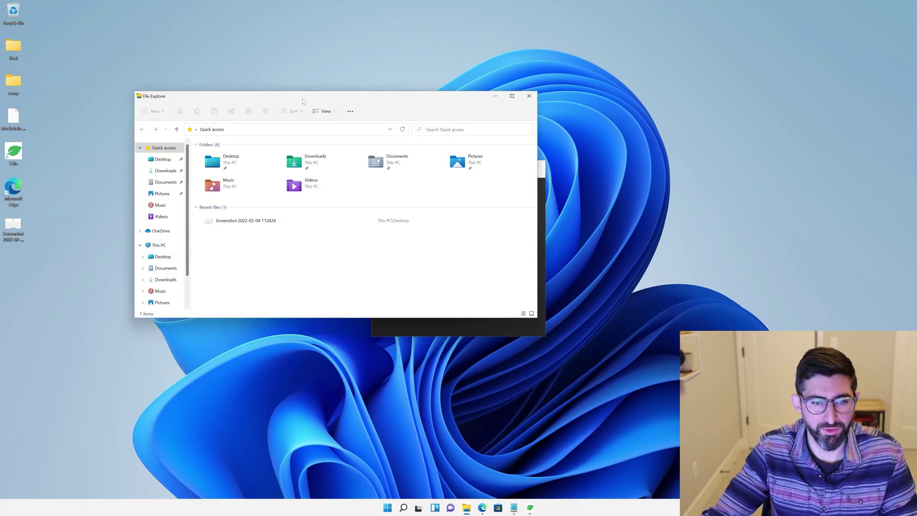
left_click_drag(302, 102, 293, 52)
scroll(153, 229, "down", 1)
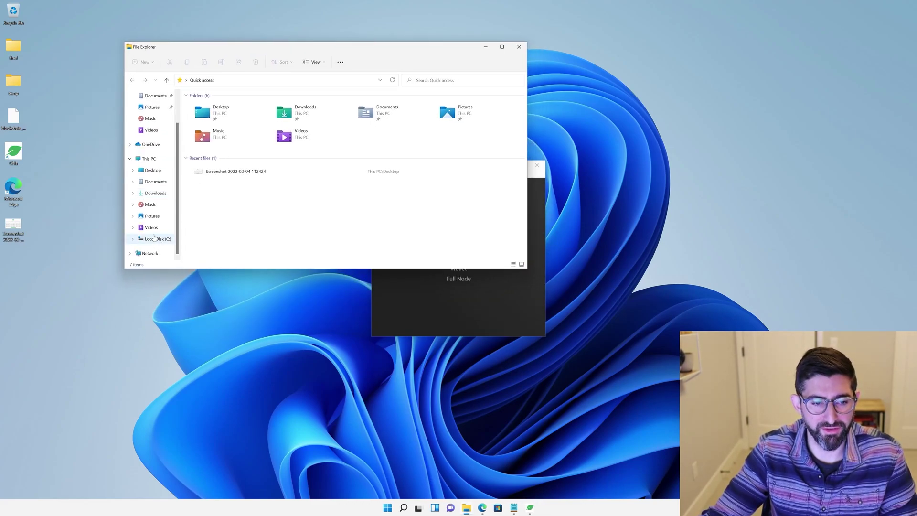
left_click(155, 238)
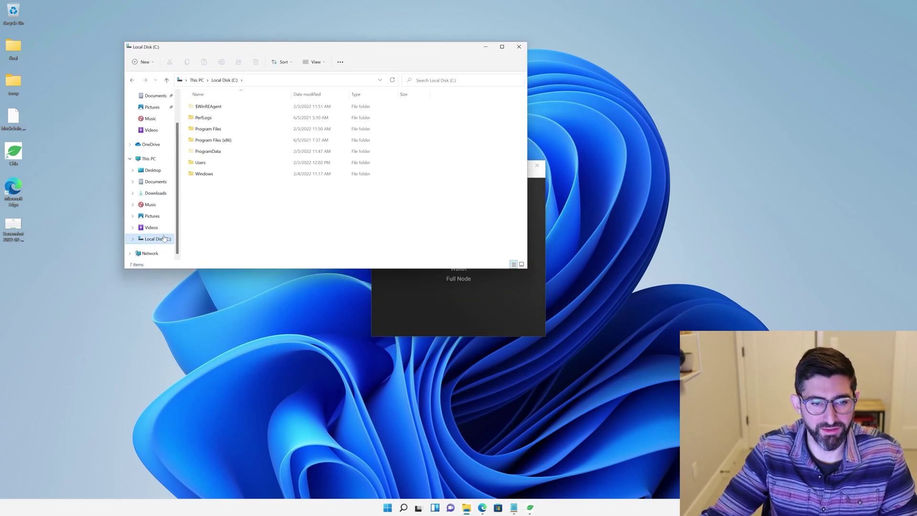
double_click(213, 165)
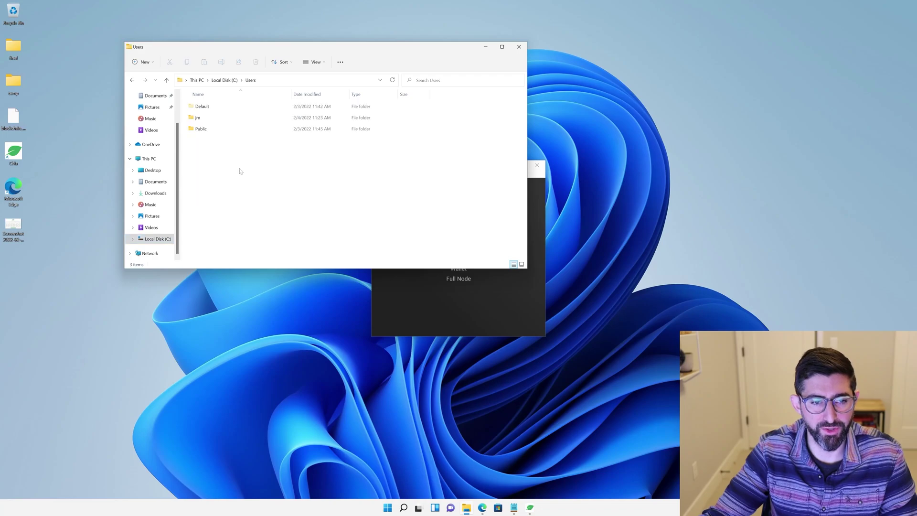
double_click(237, 119)
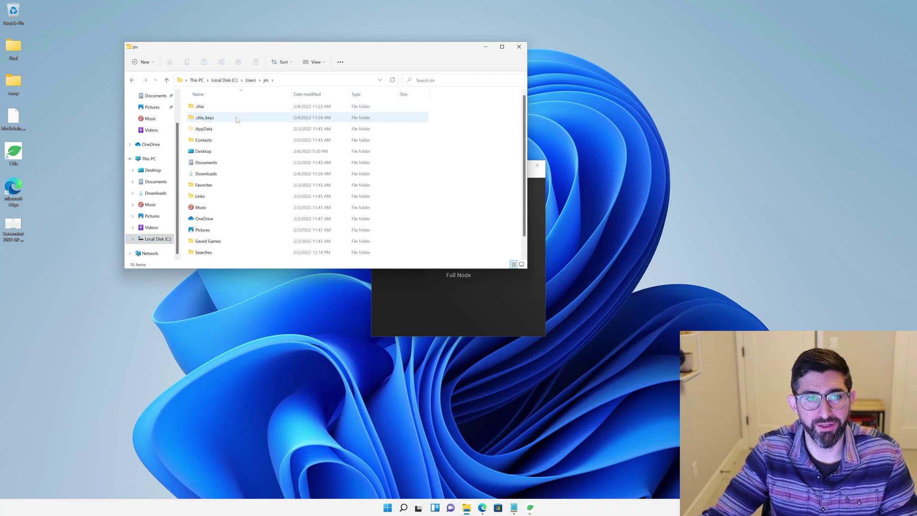
double_click(208, 107)
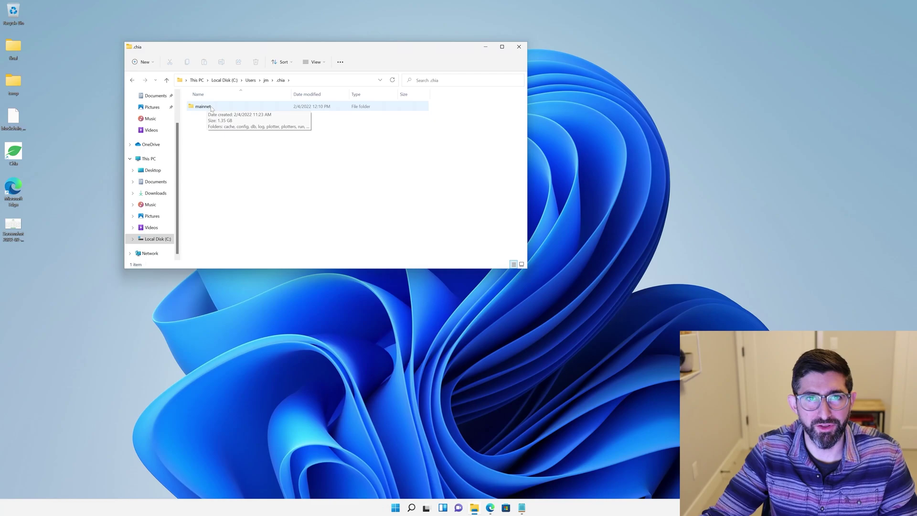
double_click(212, 107)
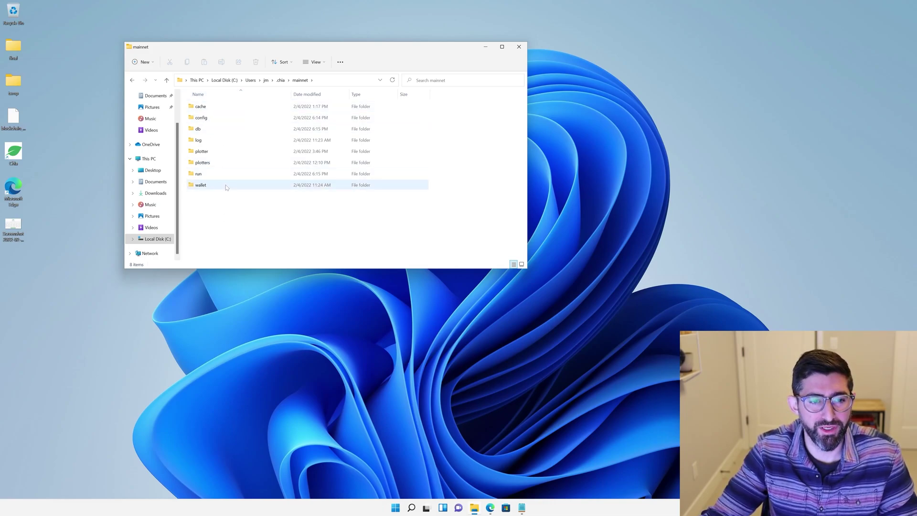
double_click(205, 135)
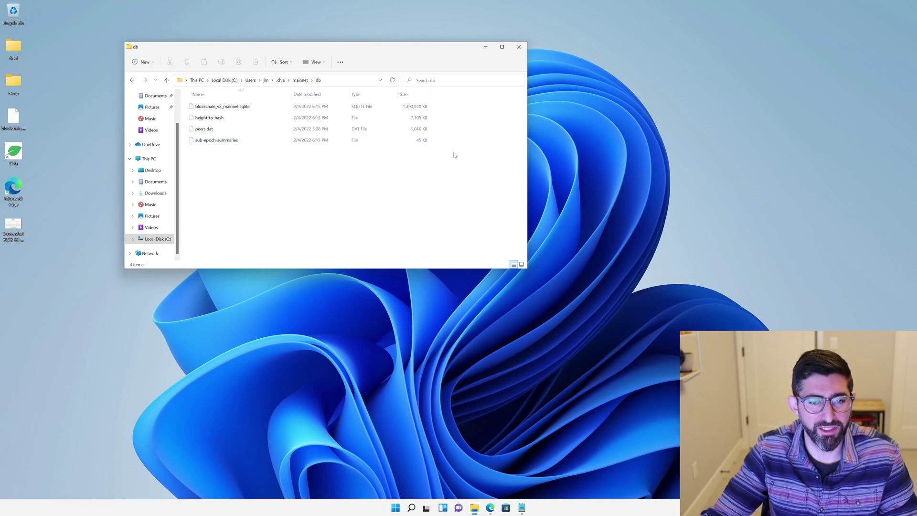
Delete the old blockchain_v2_mainnet.sqlite and drag in the 25 GB copy from the desktop.
left_click(254, 108)
key("Delete")
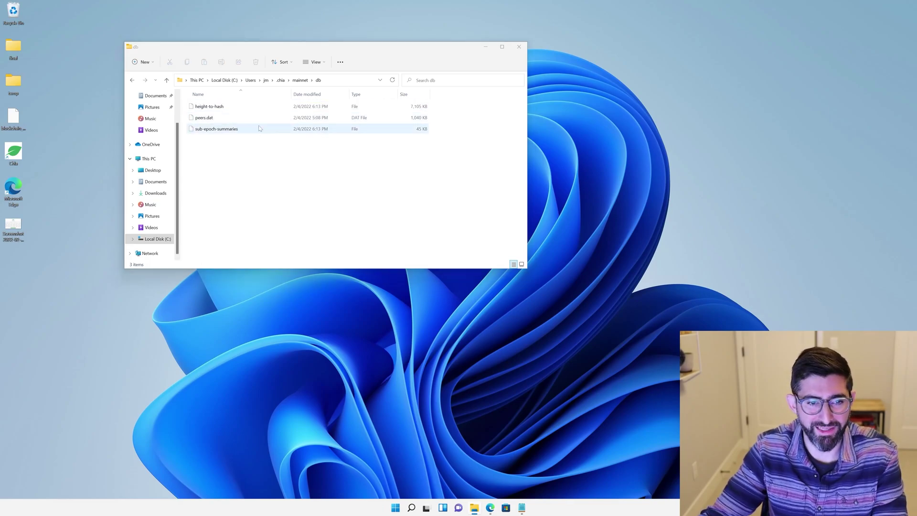
left_click_drag(15, 120, 269, 168)
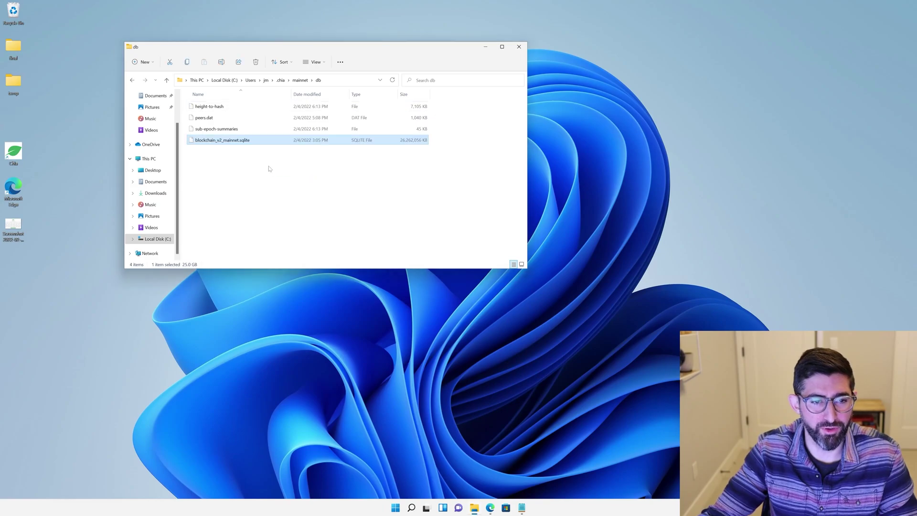
Close File Explorer and relaunch Chia Blockchain from its desktop shortcut.
left_click(519, 48)
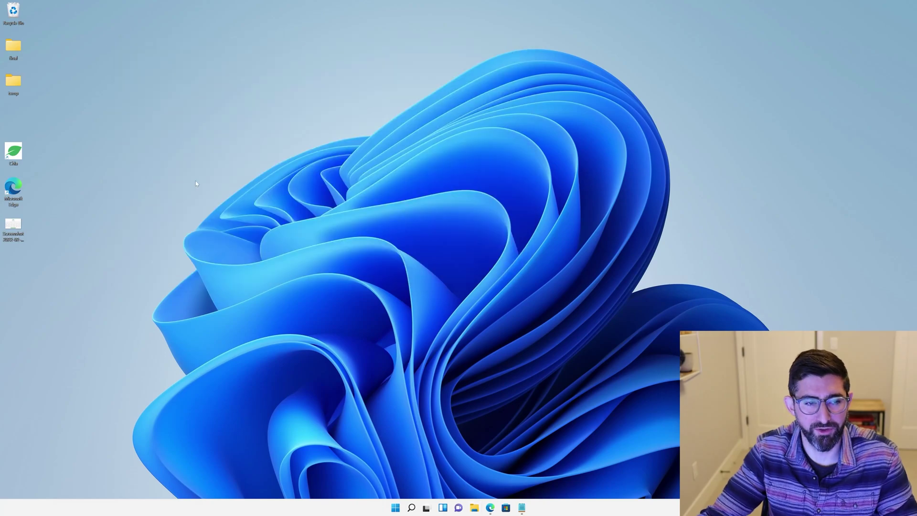
double_click(6, 153)
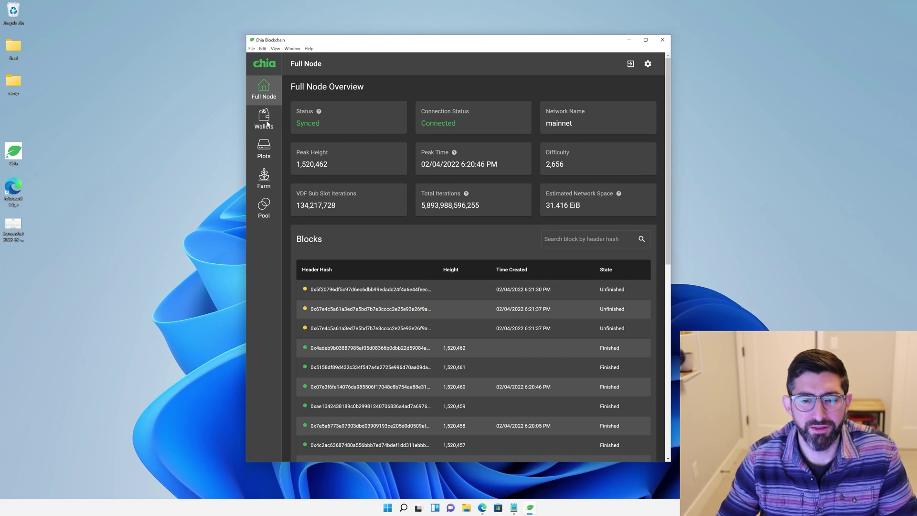
Check the four plots' status and scroll through the synced Full Node overview.
left_click(267, 123)
left_click(264, 149)
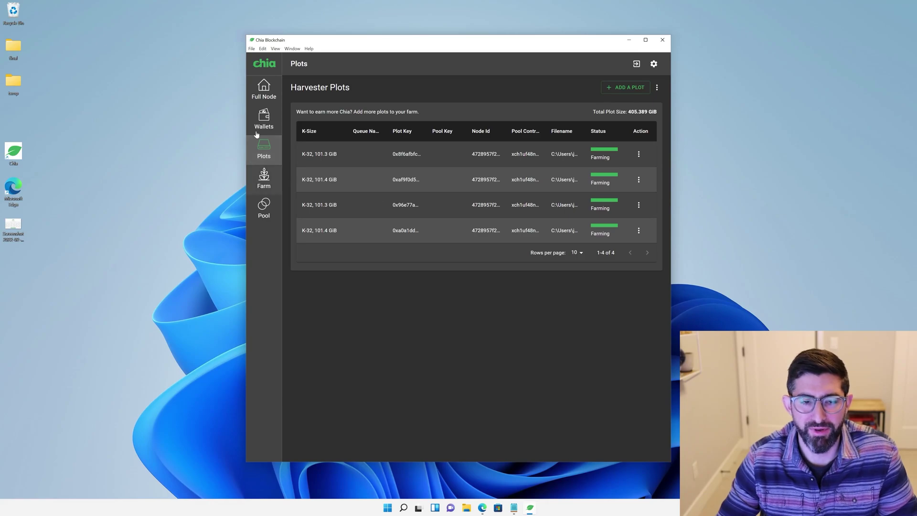
left_click(263, 88)
scroll(494, 293, "down", 3)
scroll(493, 294, "up", 1)
scroll(494, 293, "down", 5)
scroll(483, 285, "down", 1)
scroll(478, 279, "up", 6)
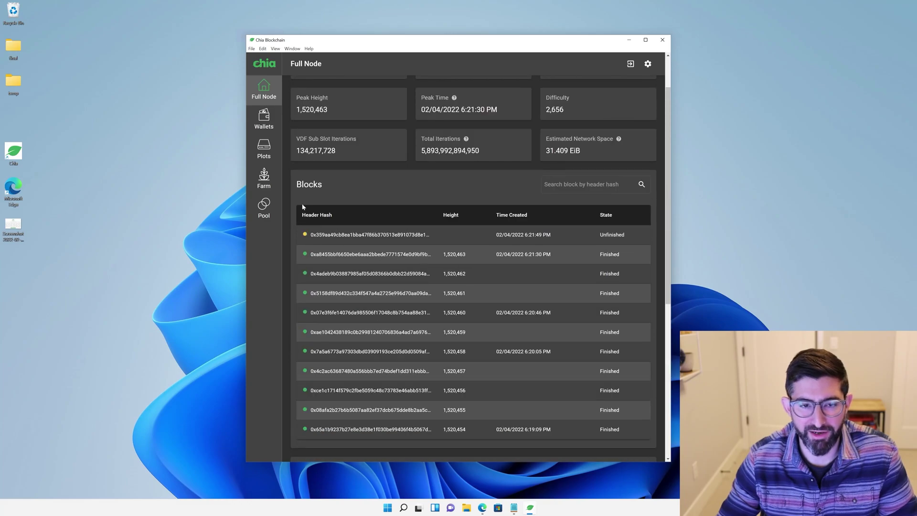
Revisit Wallets and Plots, ending on the Farming overview showing 405.389 GiB of plots.
left_click(264, 119)
left_click(264, 148)
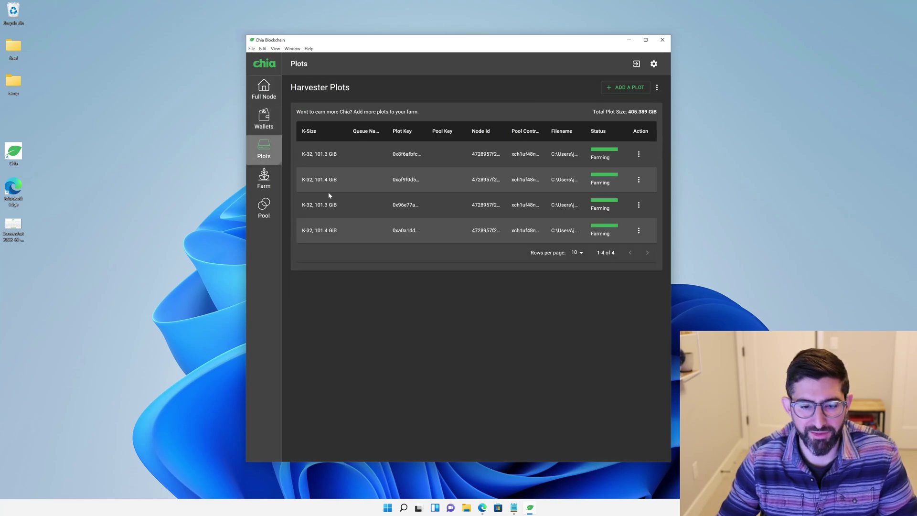
left_click(267, 178)
scroll(506, 248, "down", 3)
scroll(502, 244, "up", 1)
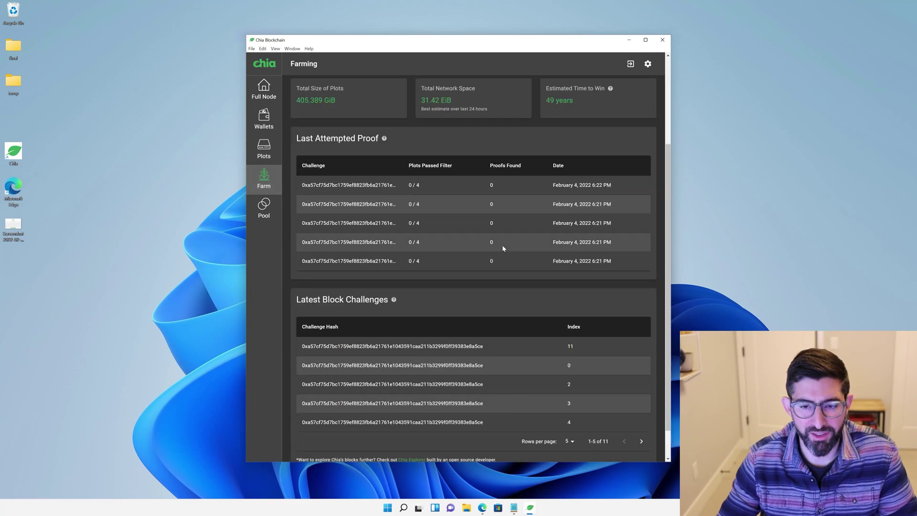